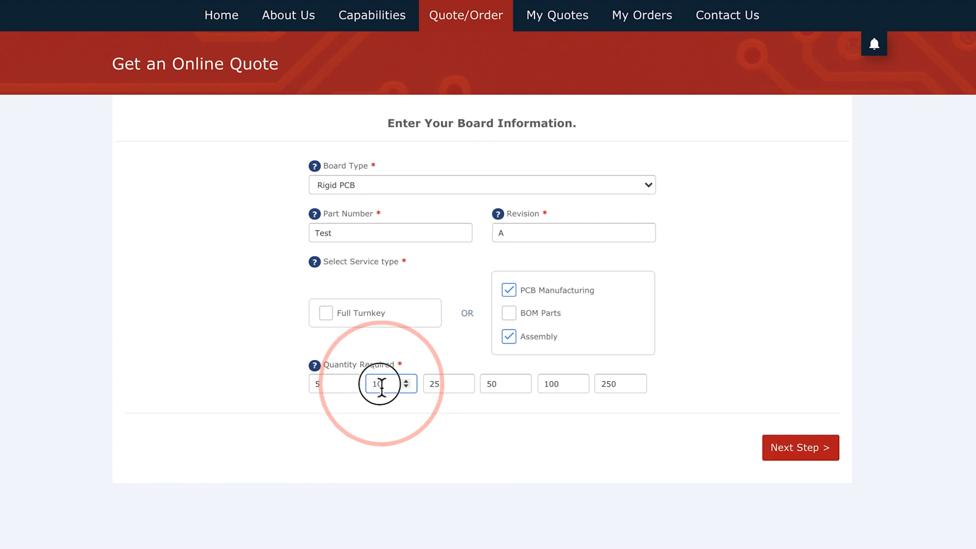
Change the second required board quantity to 15.
key(BackSpace)
text(4)
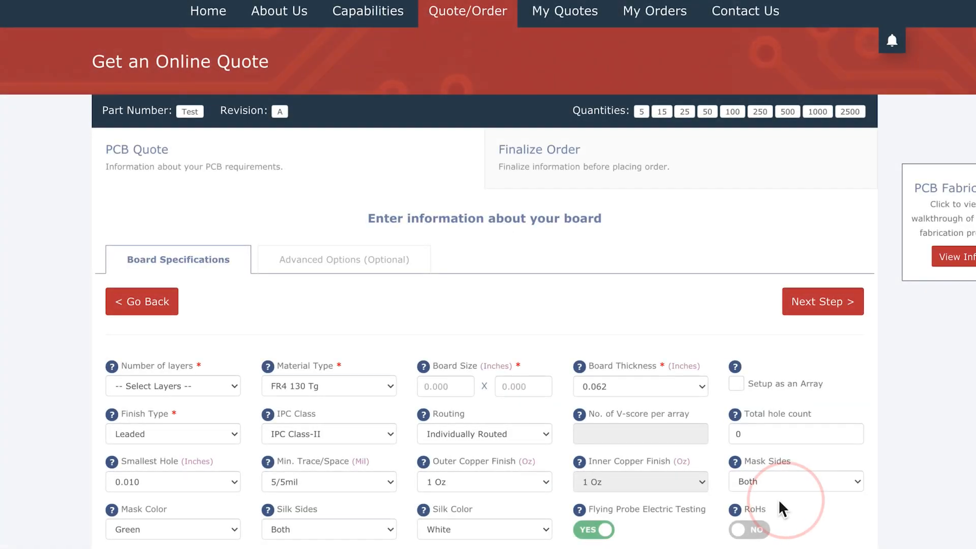
Set the number of layers to 4 and choose FR4 130 Tg as the material type.
scroll(788, 501, down, 1)
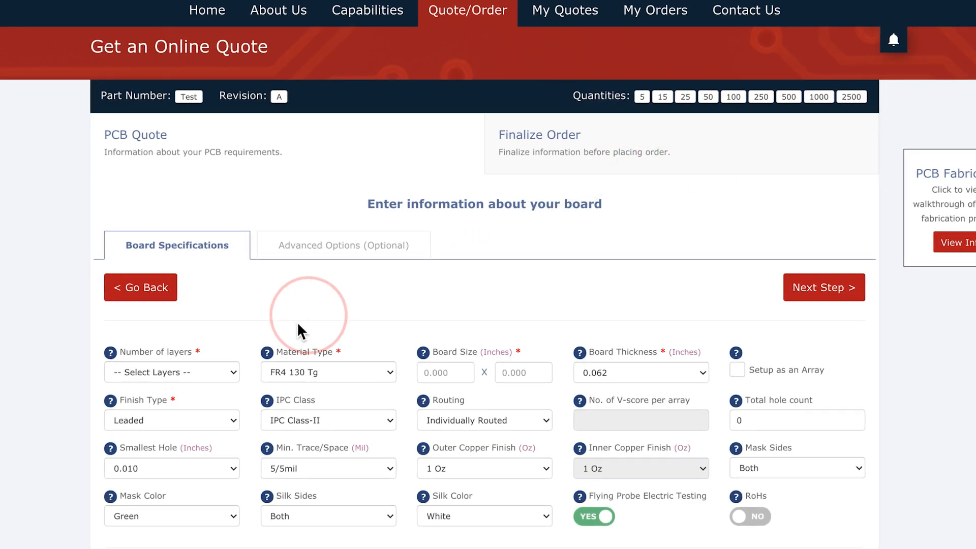
scroll(284, 323, down, 1)
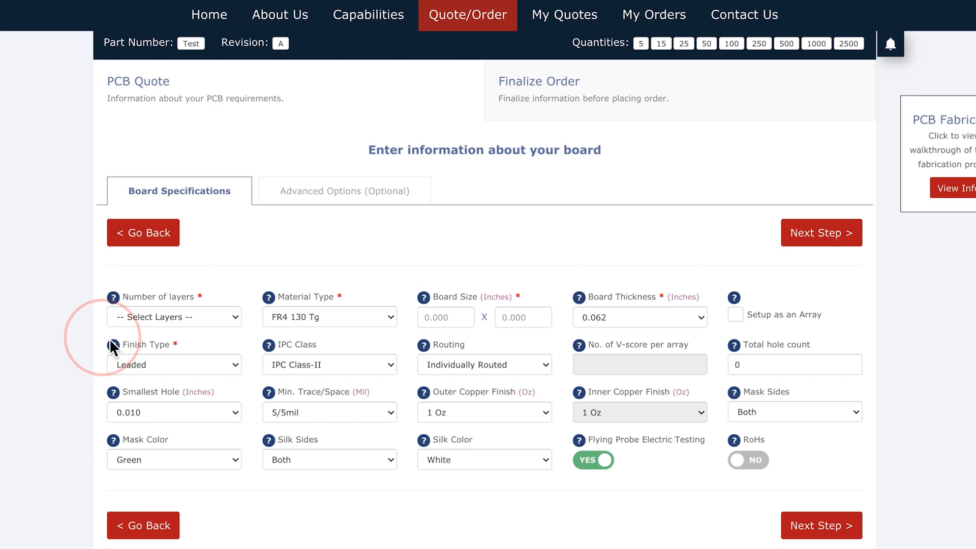
click(136, 318)
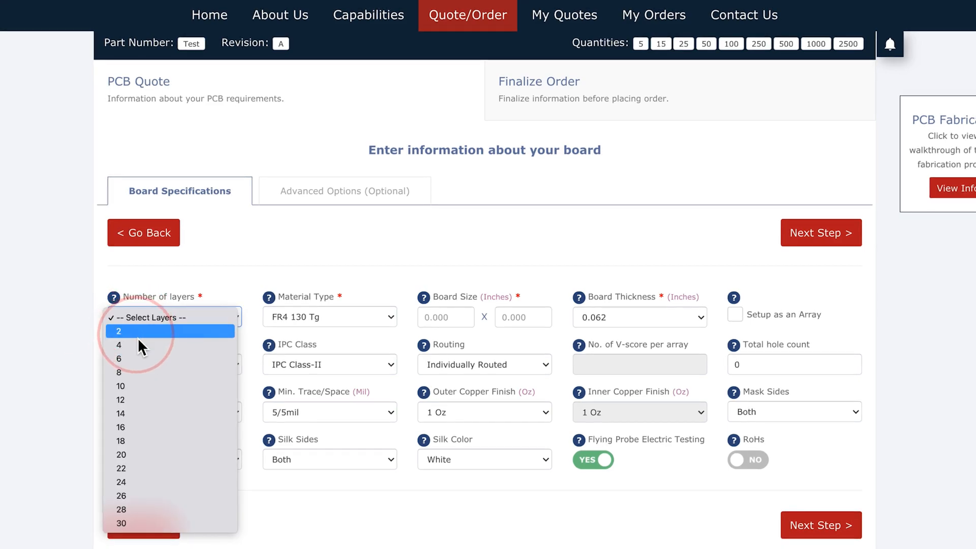
click(139, 342)
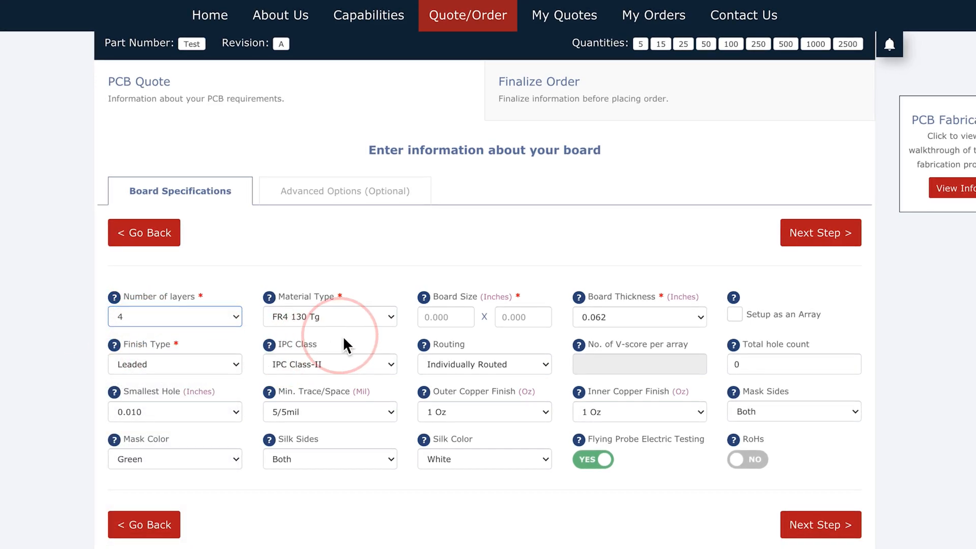
click(345, 318)
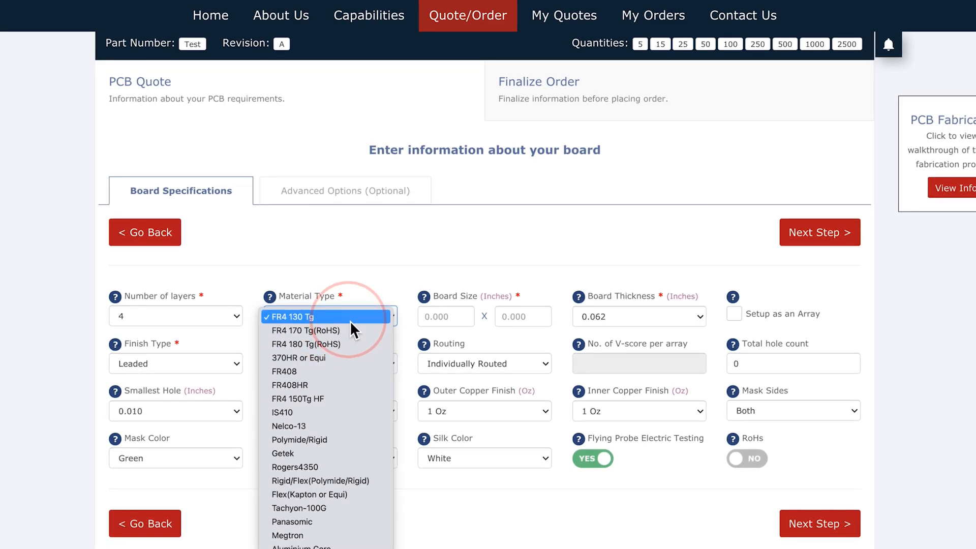
click(350, 320)
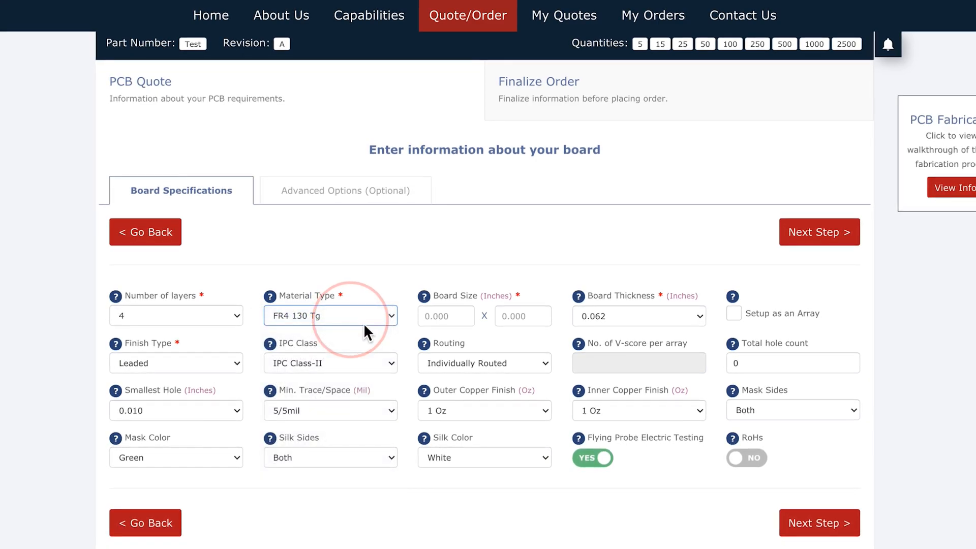
Set the board size to 2 x 3 inches and choose a board thickness of 0.062 inches.
click(426, 319)
text(2)
click(506, 318)
text(3)
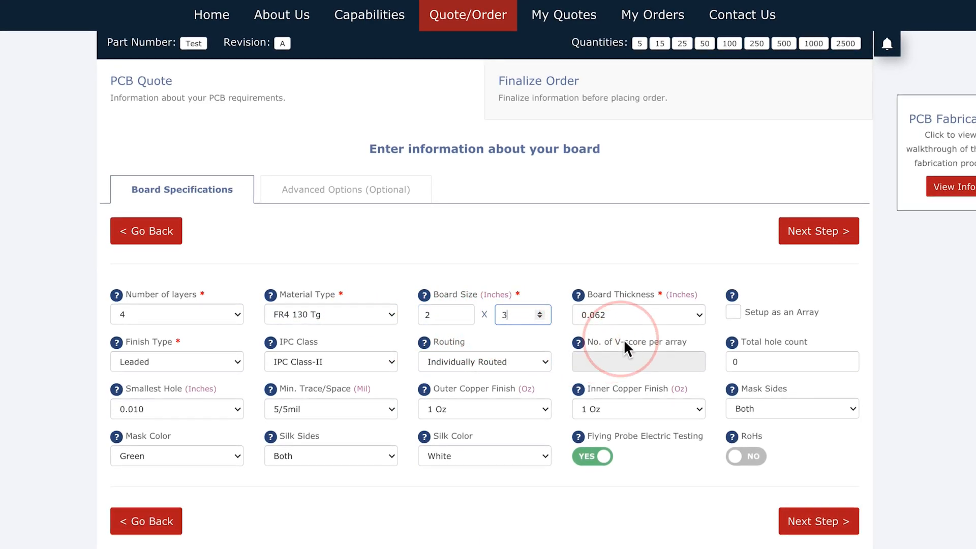
click(638, 317)
click(638, 318)
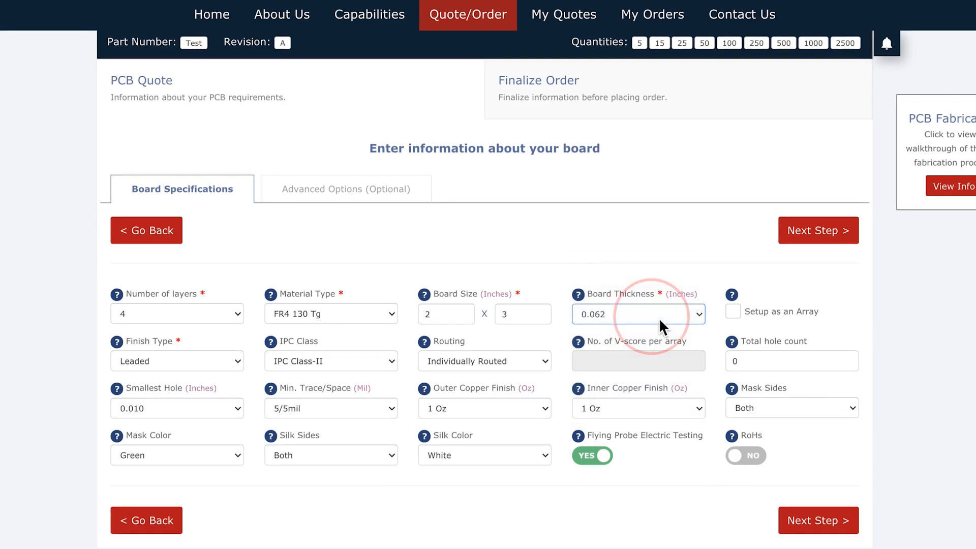
Enable setup as an array and set the array matrix to 3 x 4.
click(732, 311)
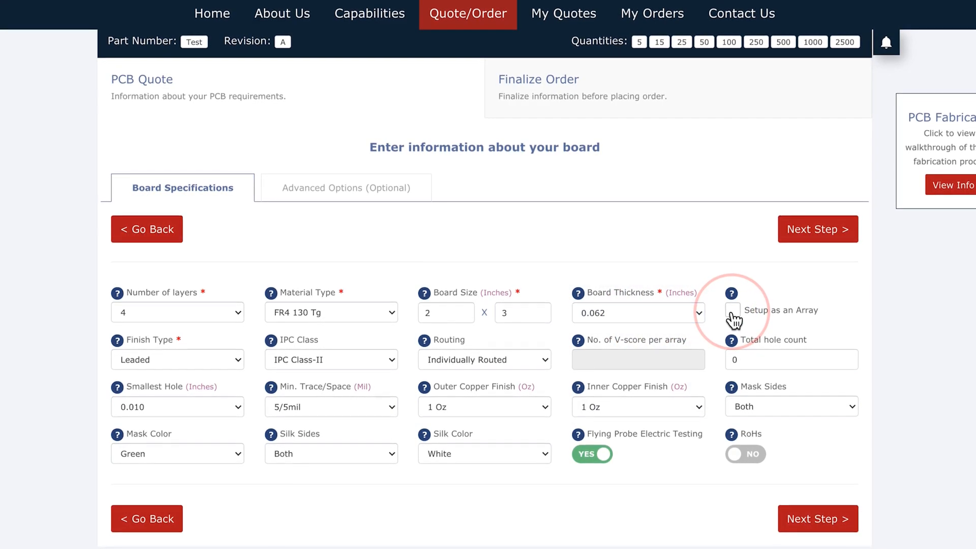
scroll(722, 300, down, 1)
click(145, 319)
text(3)
click(211, 319)
text(4)
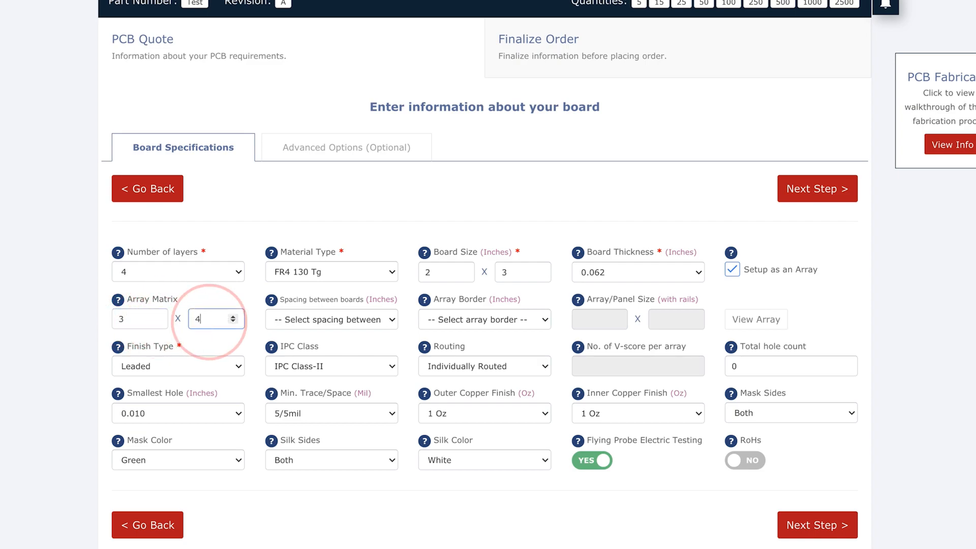
Set the spacing between boards to 0.100" (route/retain) and the array border to 0.250".
click(289, 322)
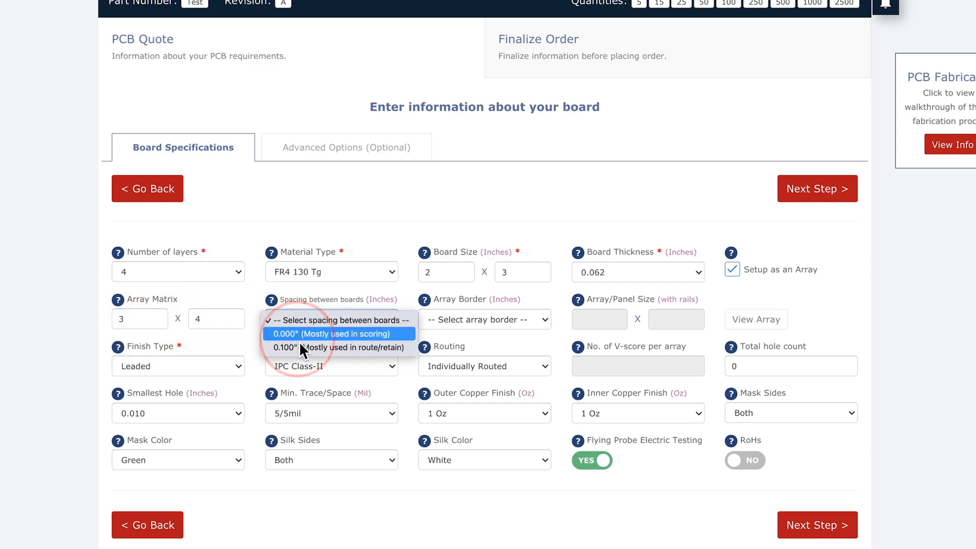
click(300, 345)
click(486, 320)
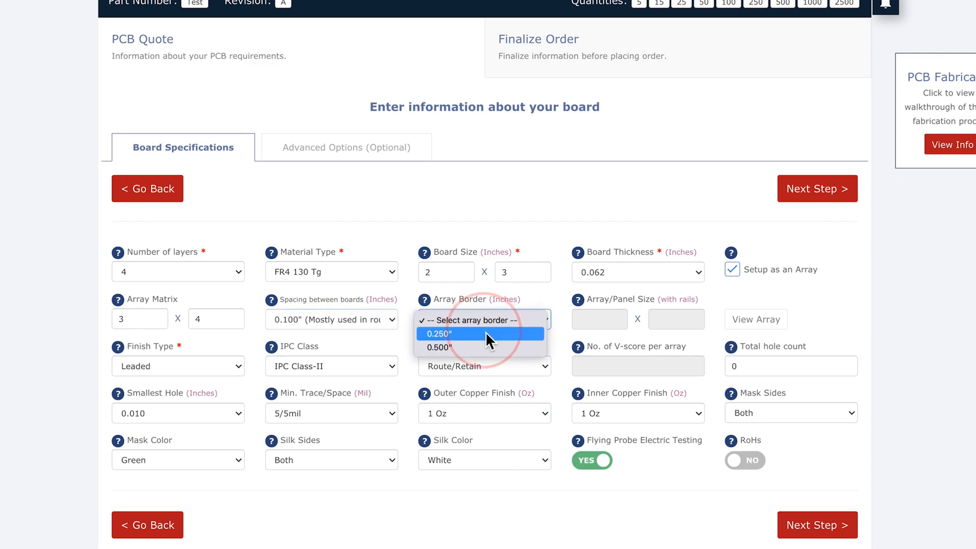
click(487, 332)
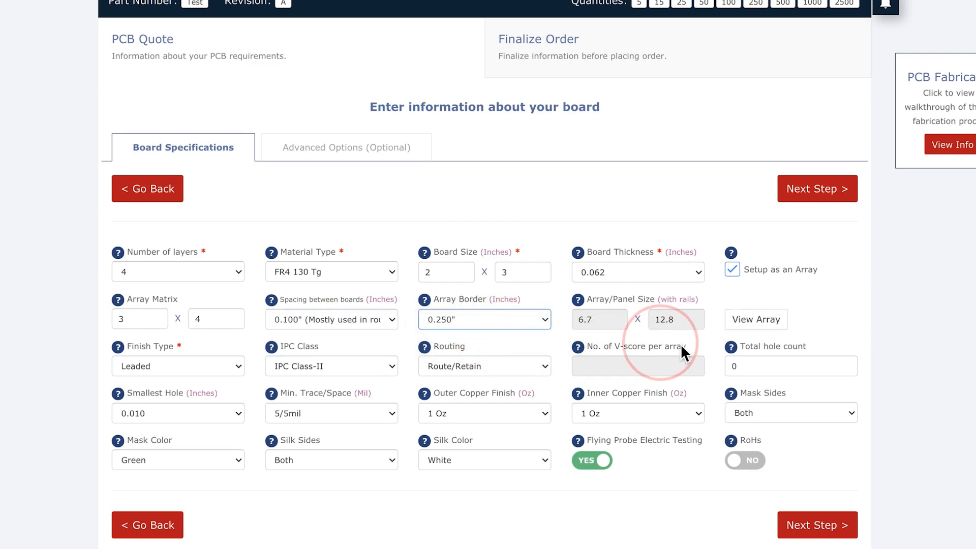
Review the array visualization and the stackup information for the selected number of layers, closing each dialog.
click(740, 334)
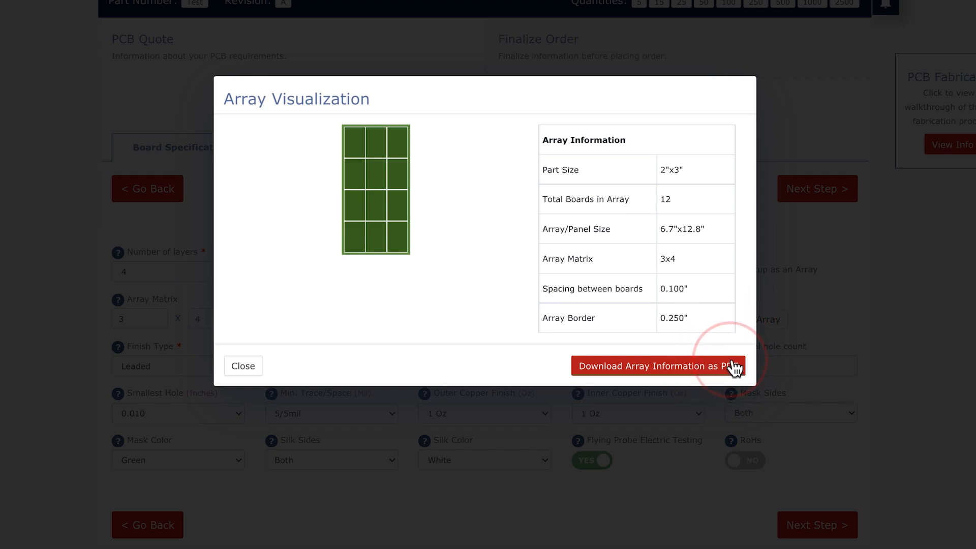
click(768, 345)
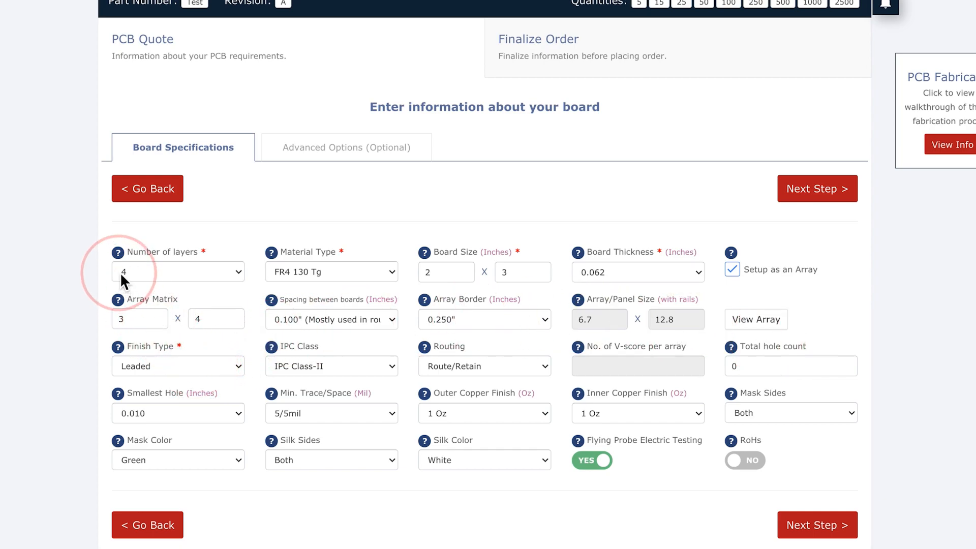
click(118, 253)
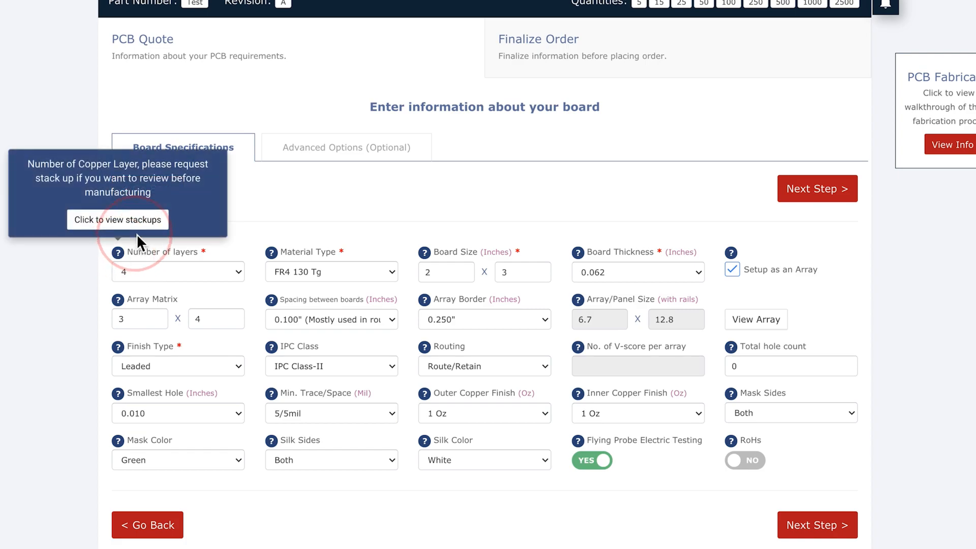
click(128, 221)
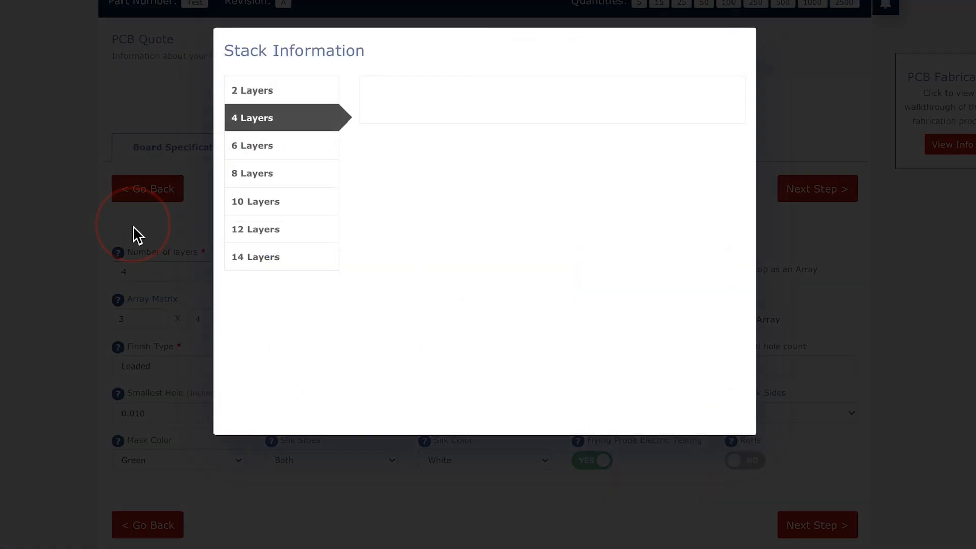
click(72, 259)
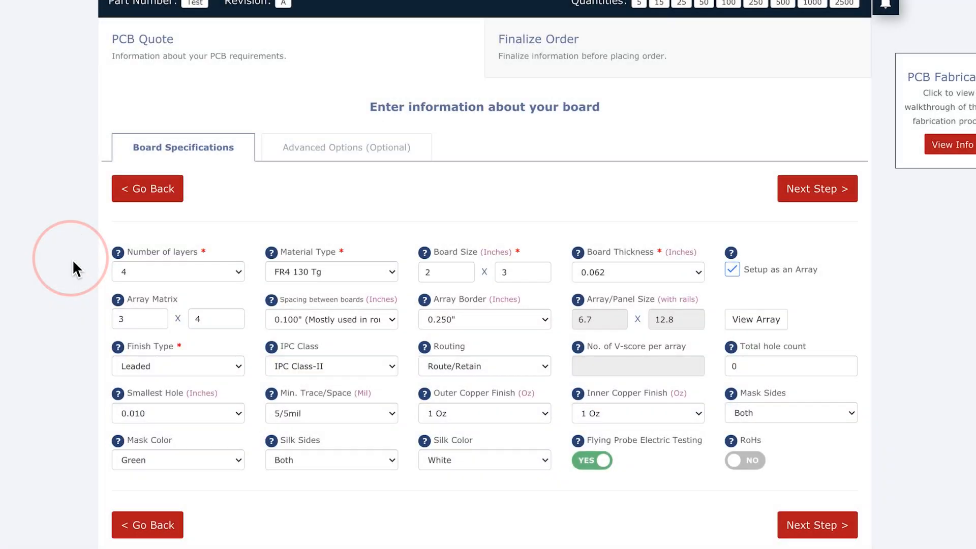
Choose Leaded as the finish type and 1 Oz as the inner copper finish.
click(154, 366)
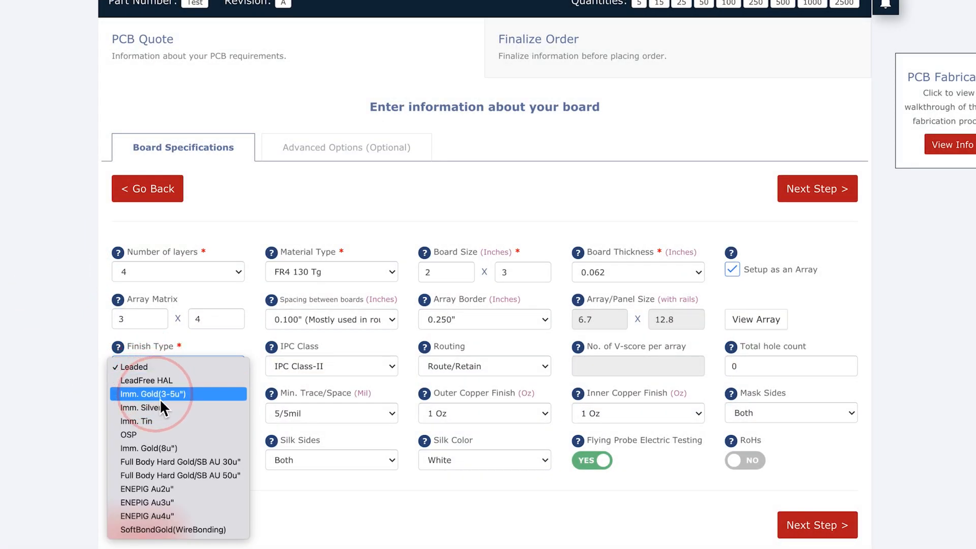
click(198, 369)
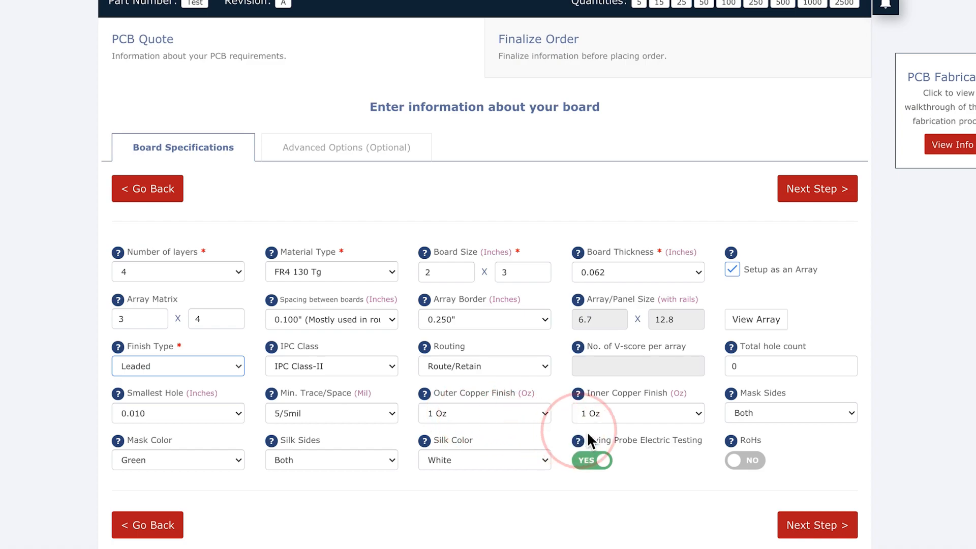
click(614, 416)
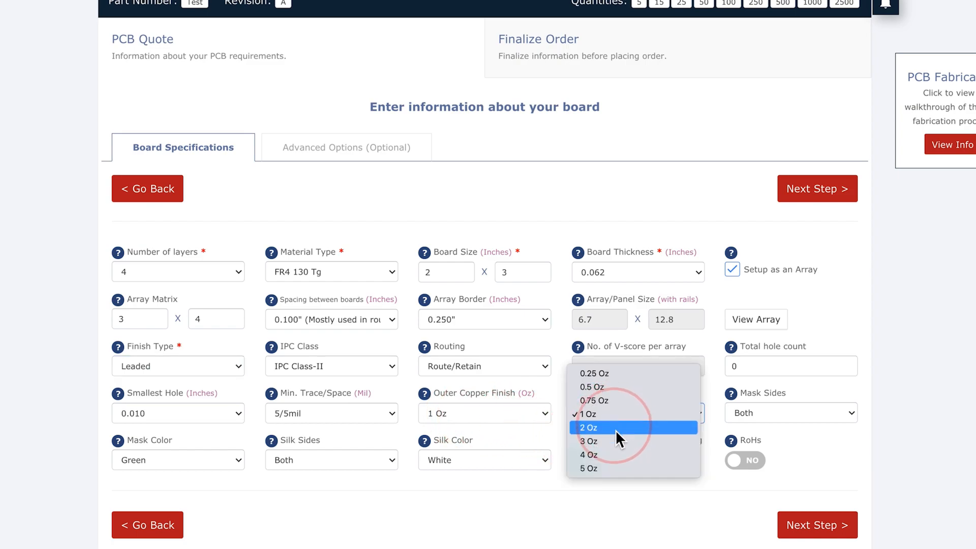
click(620, 416)
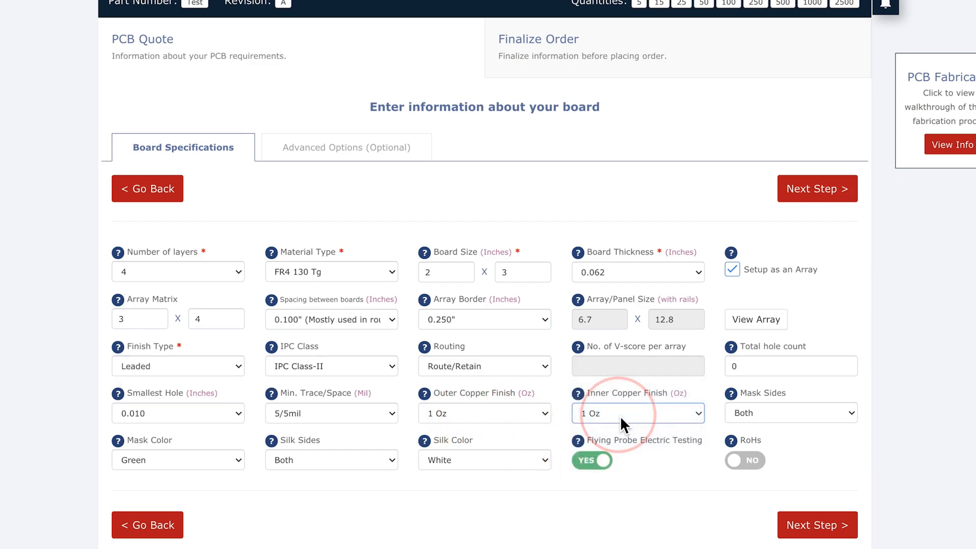
Review the minimum trace/space table for inner and outer copper weights, closing it when done.
click(579, 398)
click(590, 362)
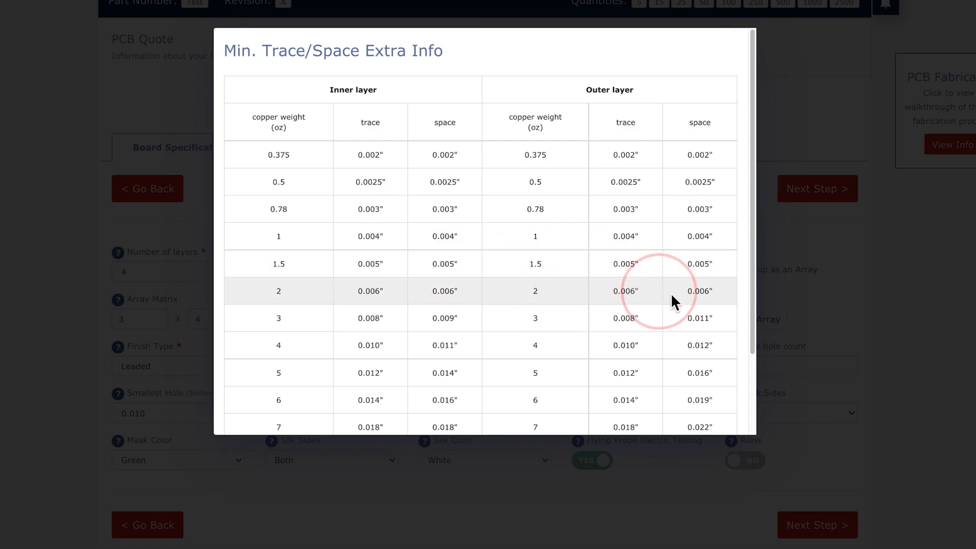
click(784, 307)
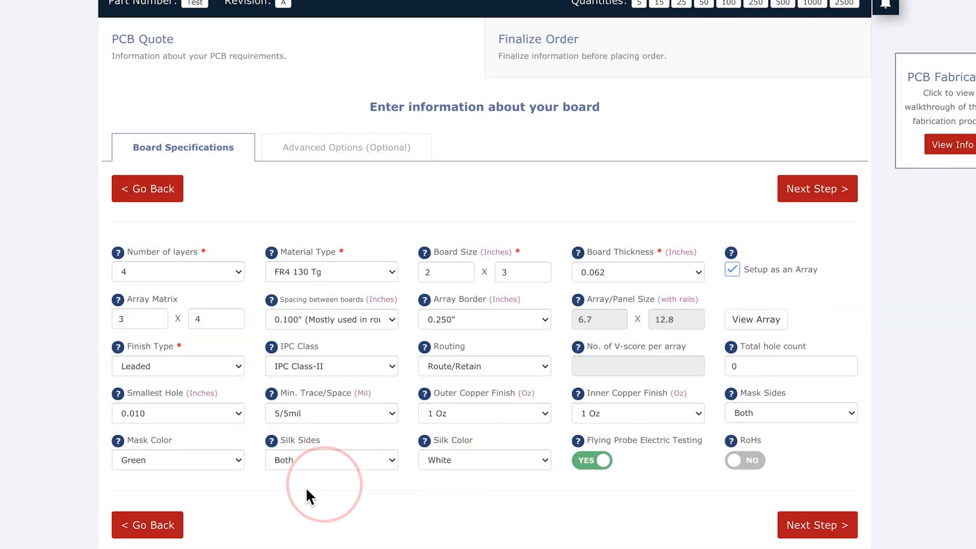
Set the mask color to Black and proceed to the advanced options.
click(219, 468)
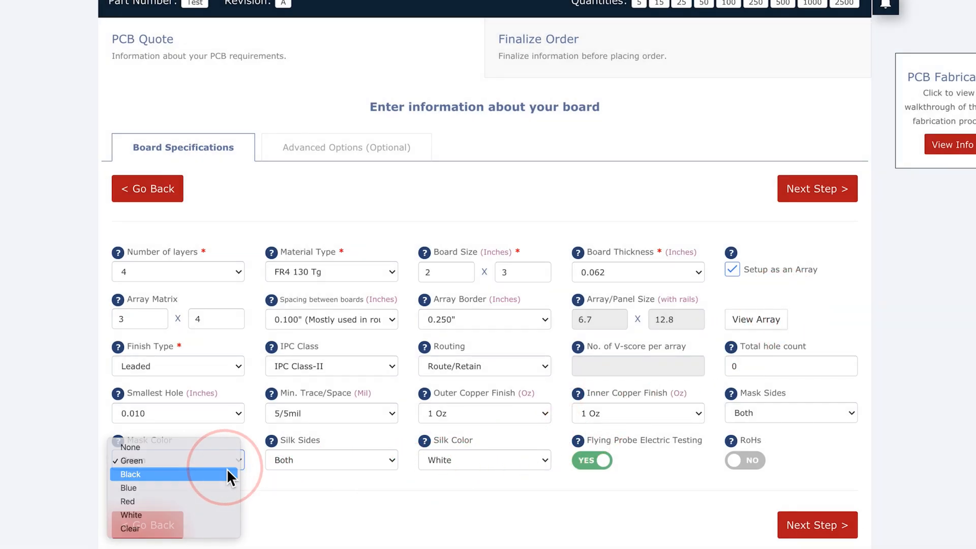
click(227, 472)
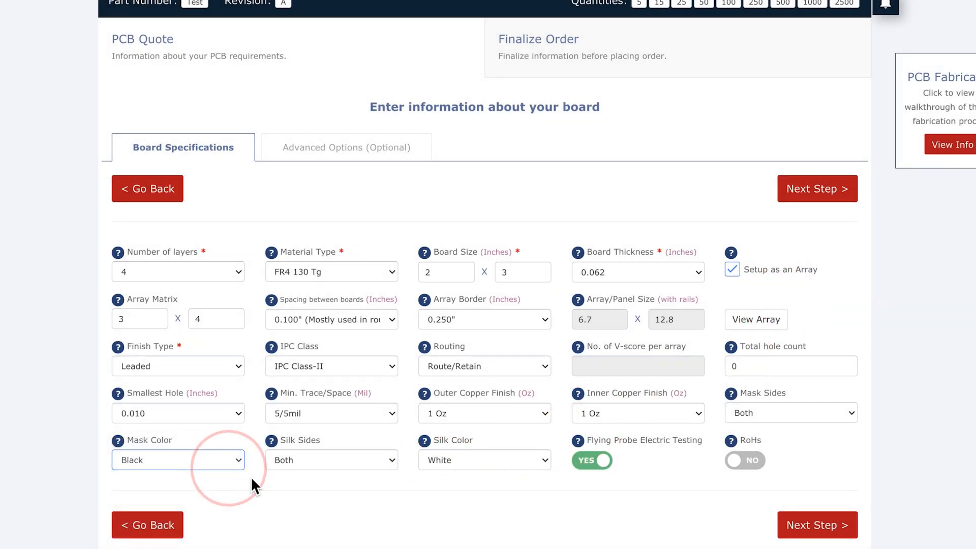
click(810, 530)
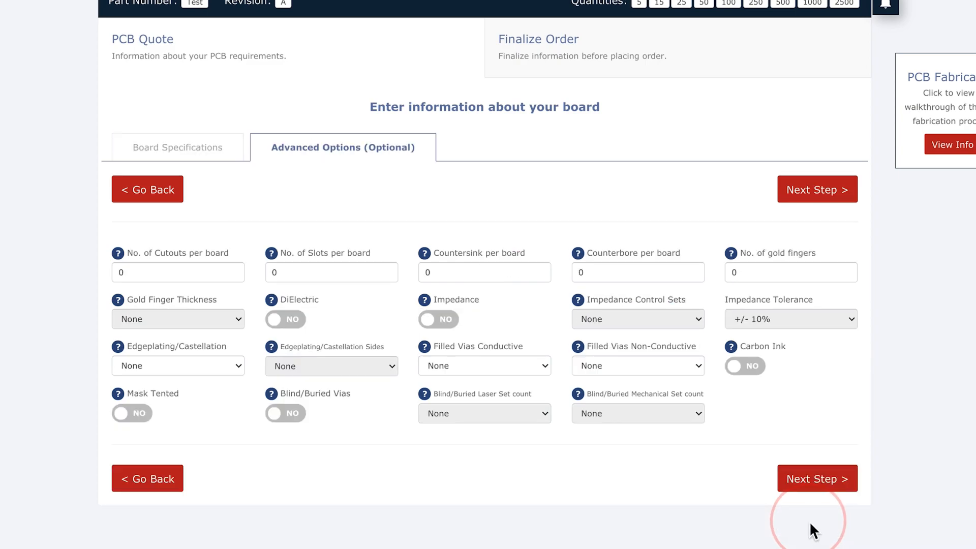
Set the number of cutouts per board to 4 and the number of slots per board to 3.
click(142, 277)
double_click(119, 278)
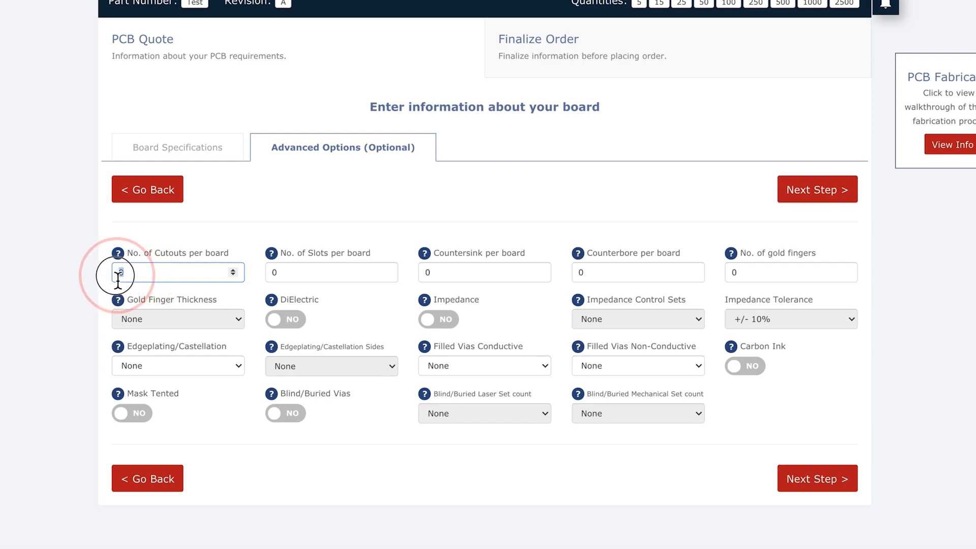
text(4)
click(308, 278)
click(273, 275)
text(3)
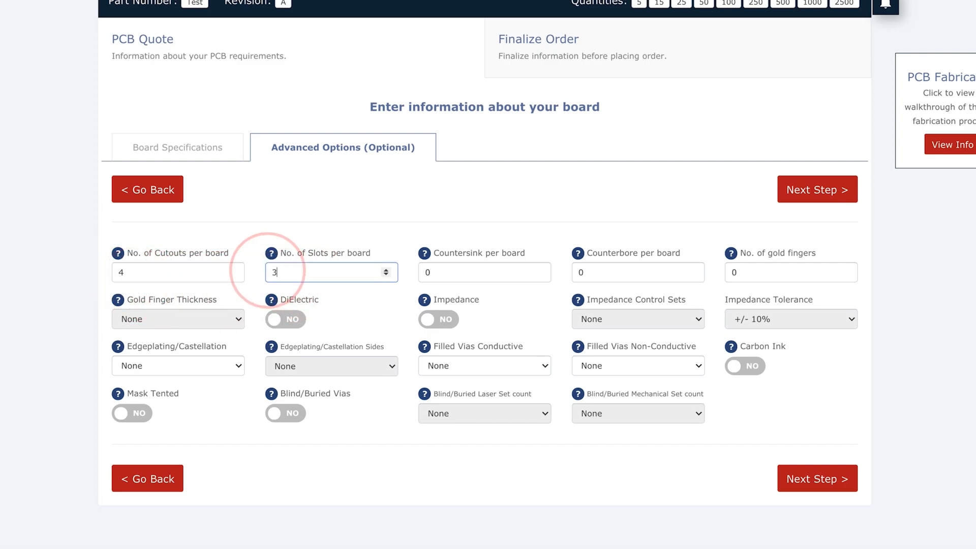
Set the countersinks per board to 2 and the counterbores per board to 3.
double_click(430, 273)
text(2)
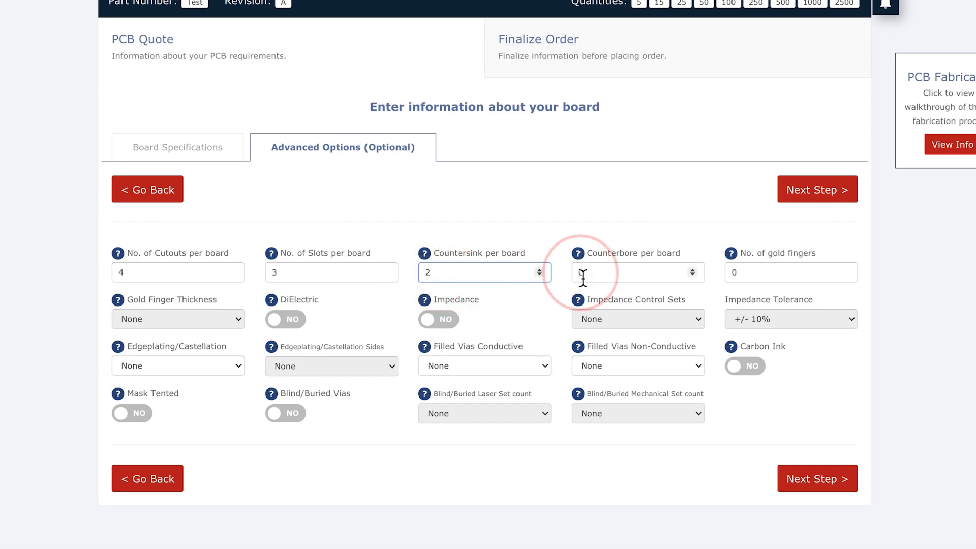
double_click(588, 274)
text(3)
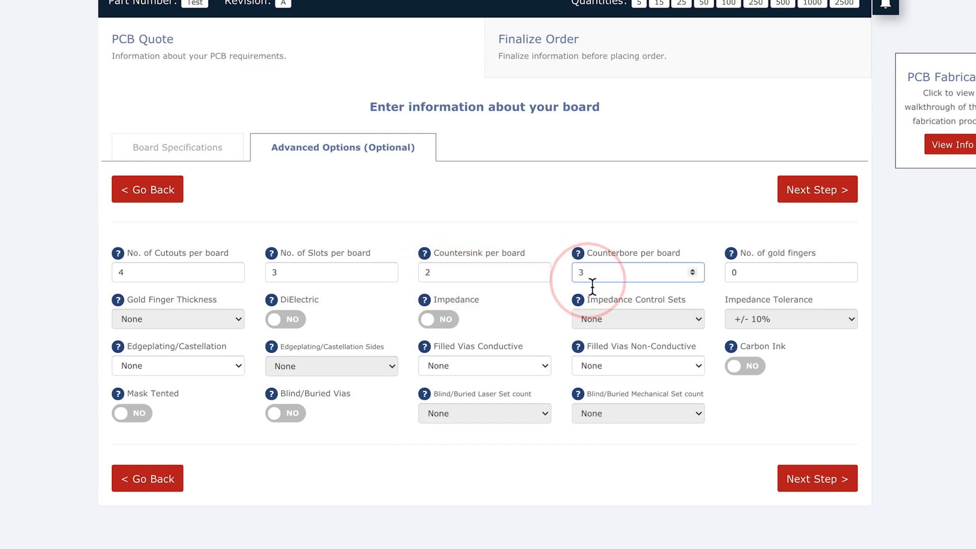
Set the number of gold fingers to 6 with a gold finger thickness of 30u".
double_click(738, 280)
text(6)
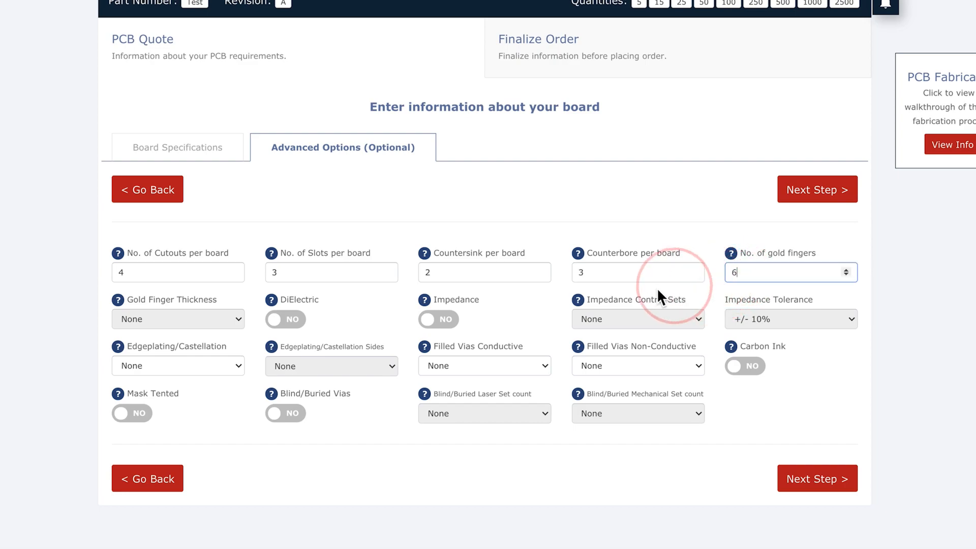
click(201, 300)
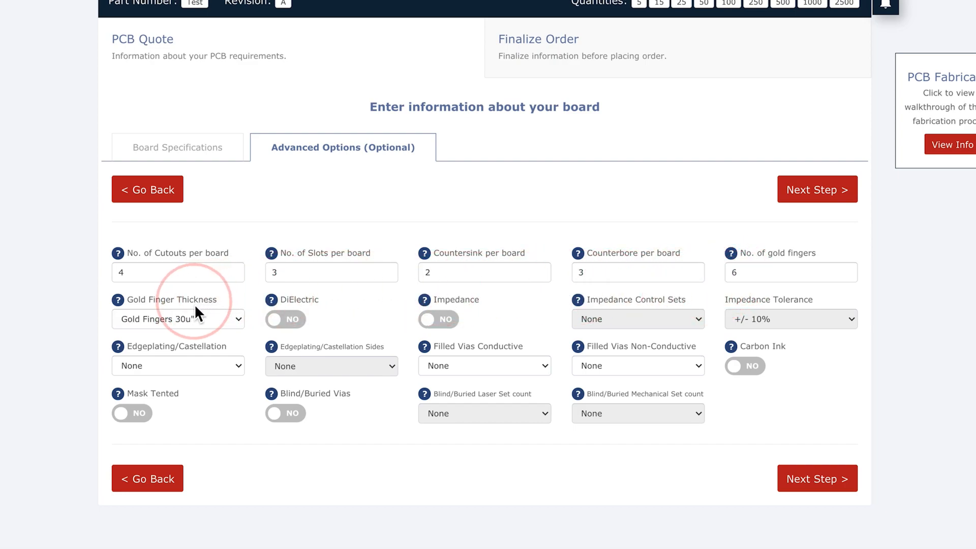
click(193, 319)
click(193, 319)
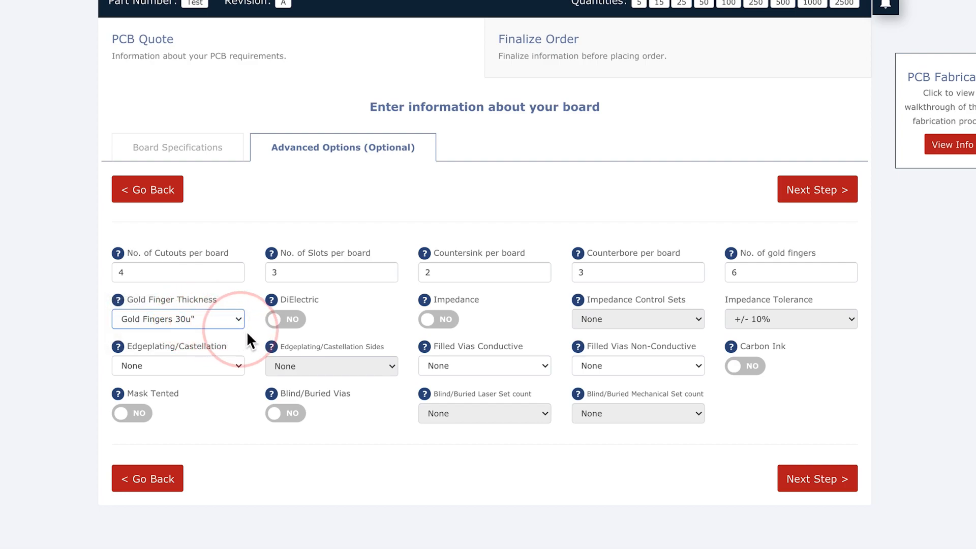
Enable DiElectric and Impedance with a +/- 10% impedance tolerance, and proceed to the next step.
click(299, 324)
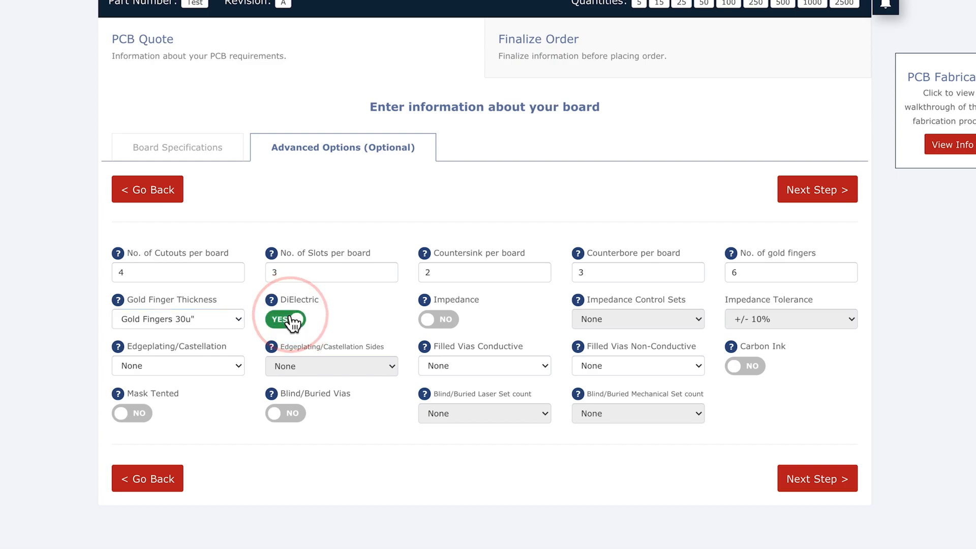
click(441, 323)
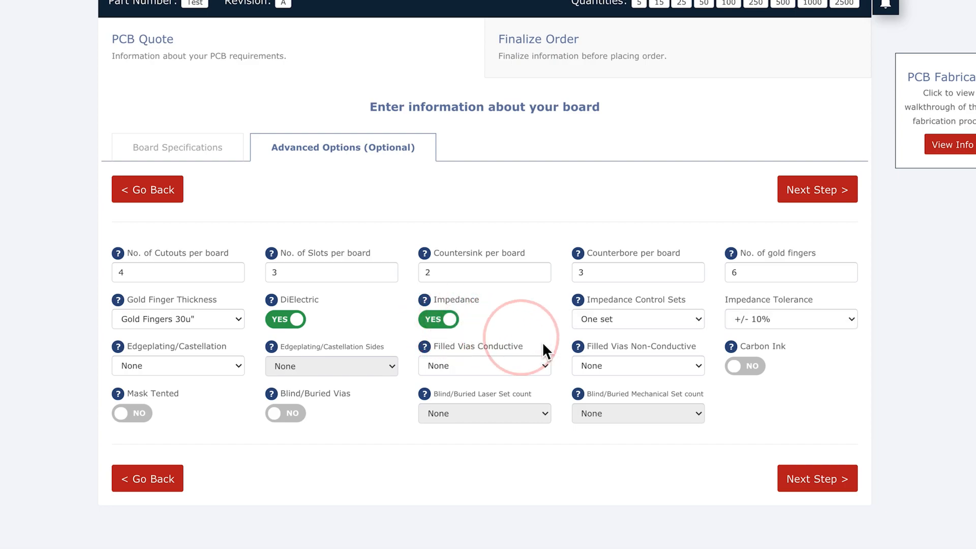
click(785, 321)
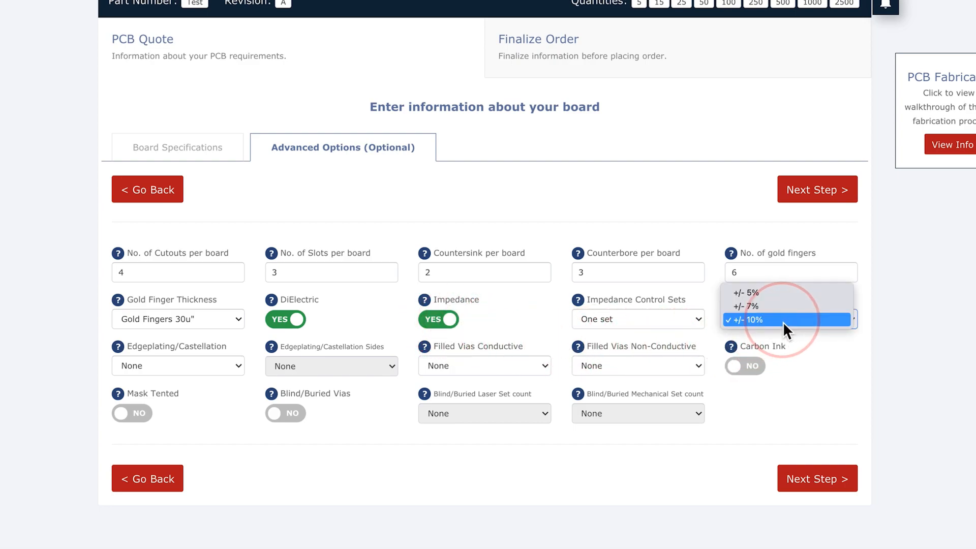
click(784, 320)
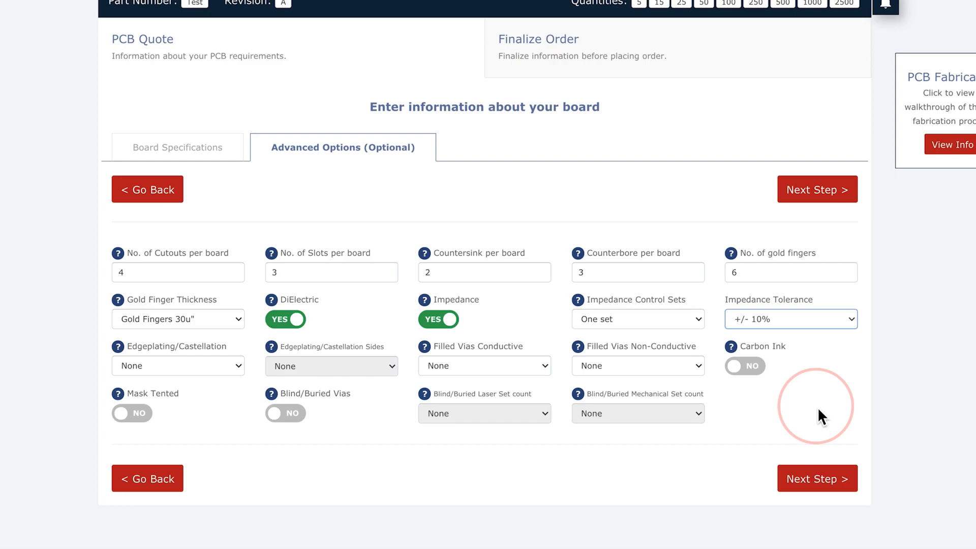
click(813, 479)
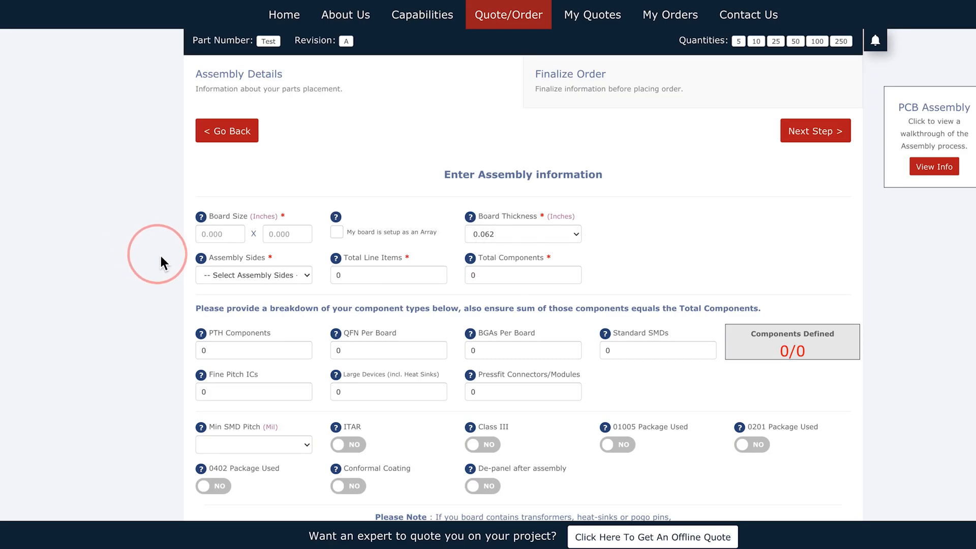
Set the board size in the assembly information to 3 x 4 inches.
click(214, 238)
text(3)
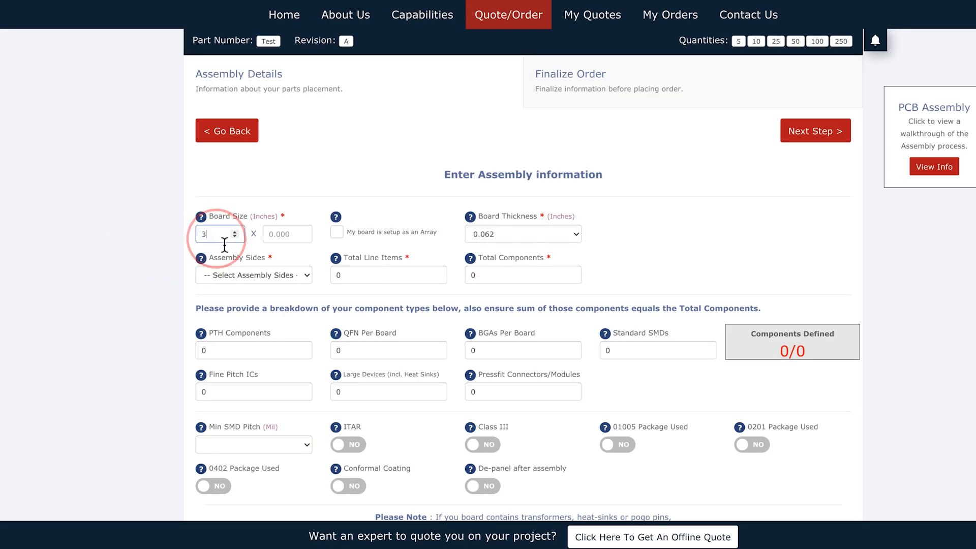
click(277, 234)
text(4)
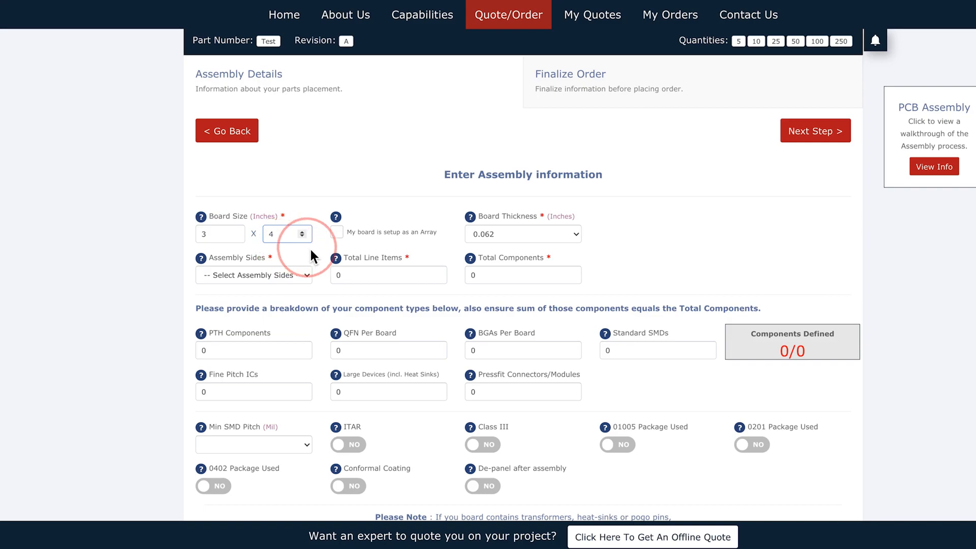
Mark the board as set up as an array of 7 x 9 inches, keeping the board thickness at 0.062 inches.
click(336, 234)
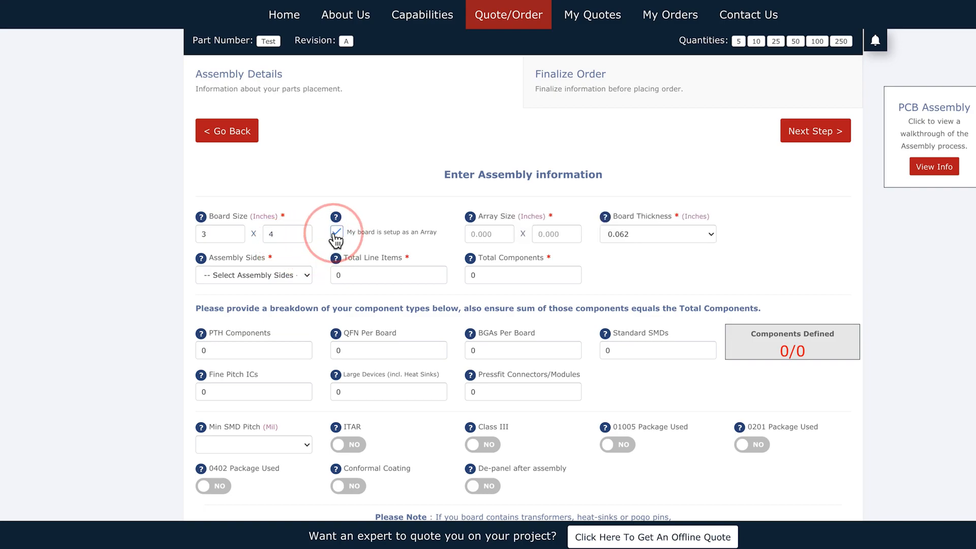
click(483, 235)
text(7)
click(546, 235)
text(9)
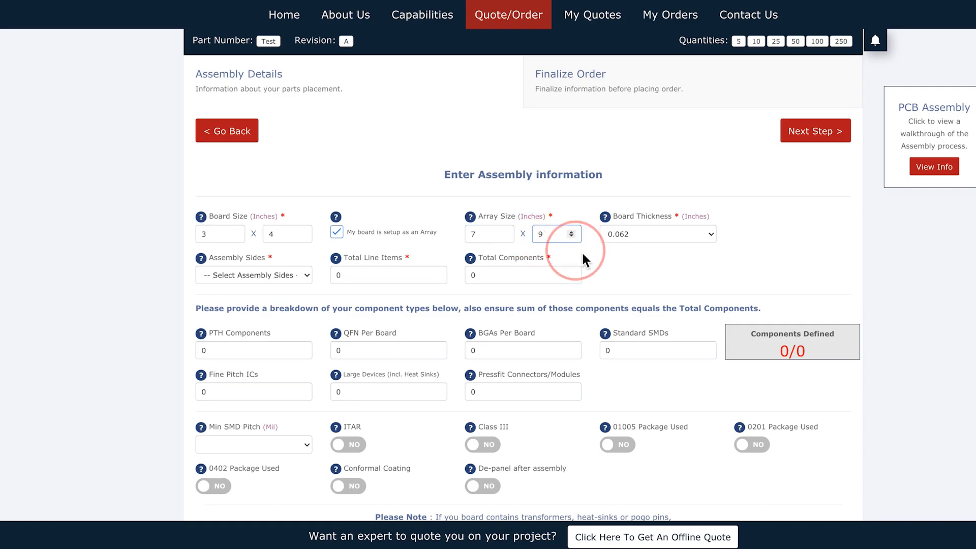
click(630, 244)
click(633, 237)
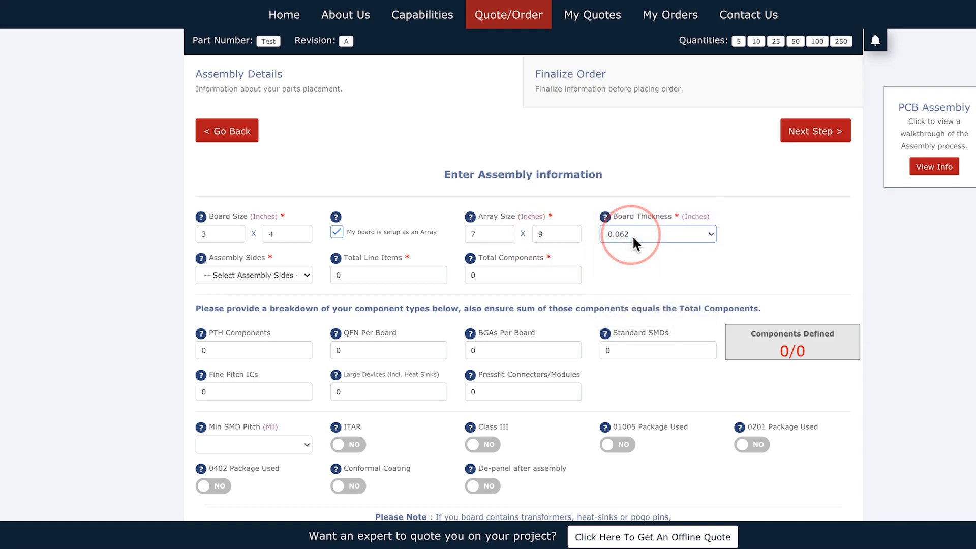
click(413, 266)
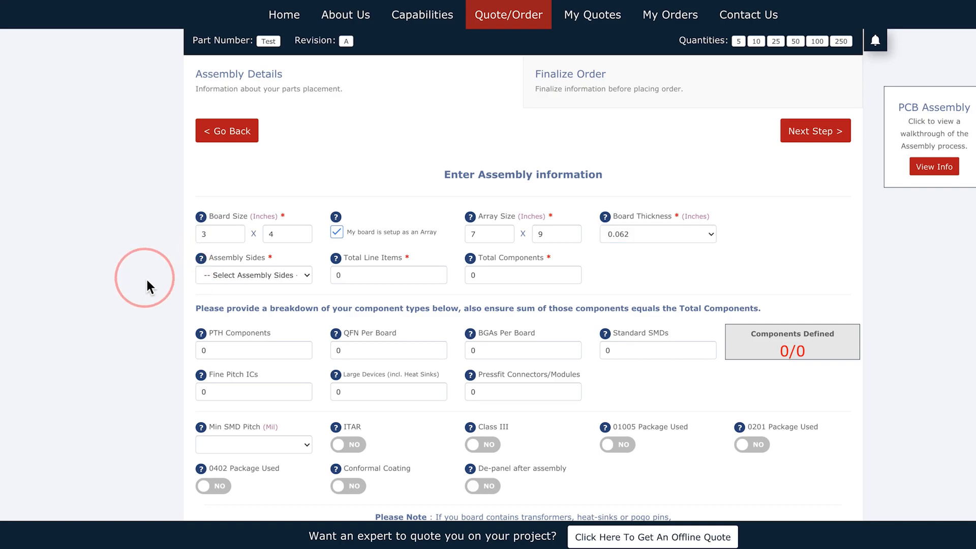
Set the assembly sides to Both and the total line items to 10.
scroll(145, 277, down, 2)
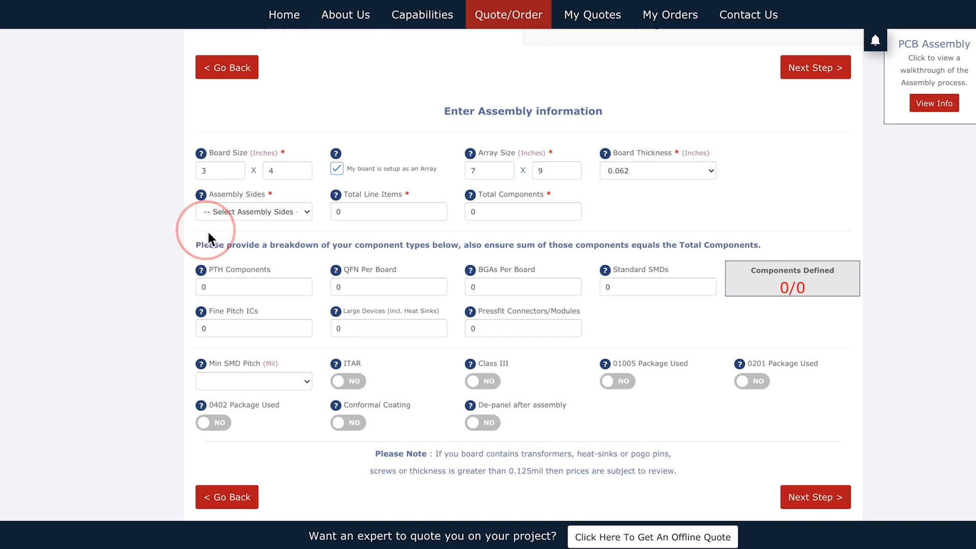
click(225, 210)
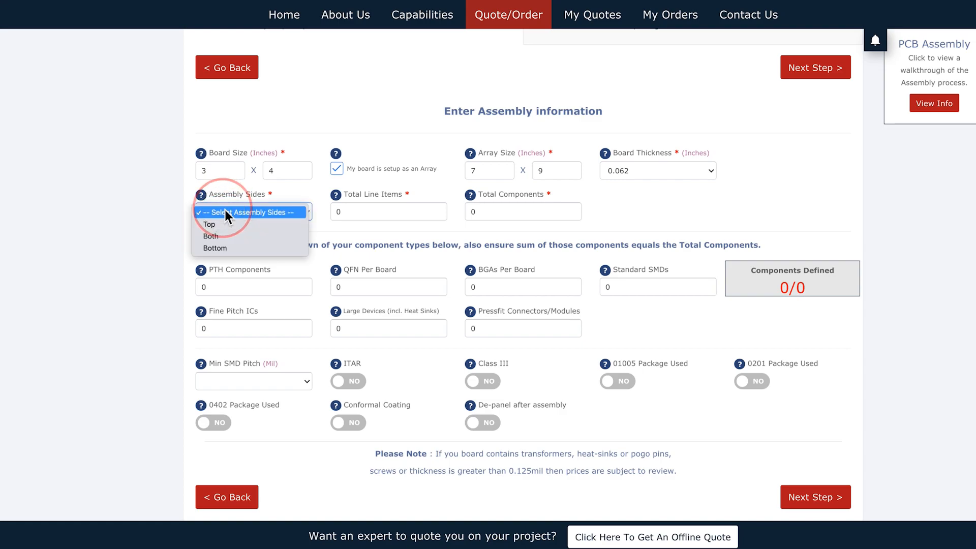
click(231, 236)
click(345, 212)
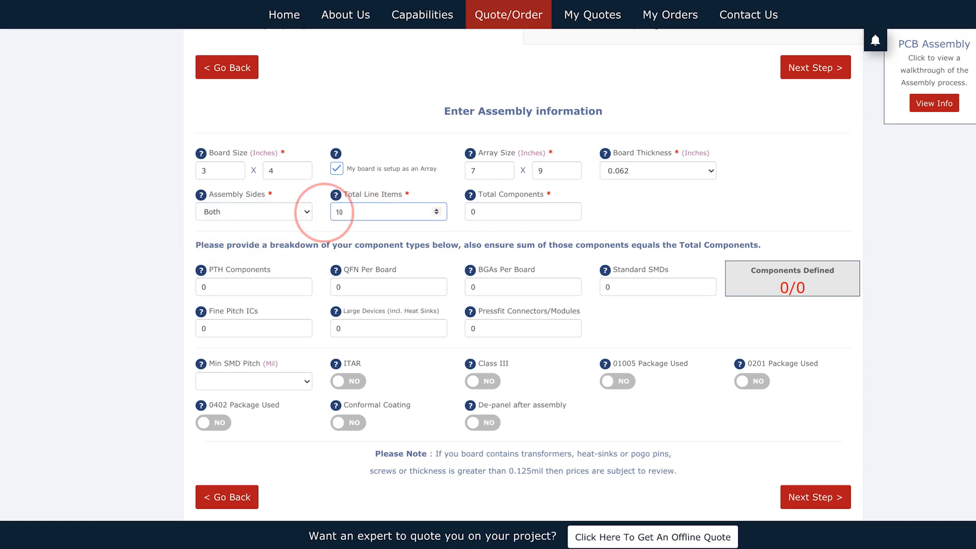
text(10)
click(354, 230)
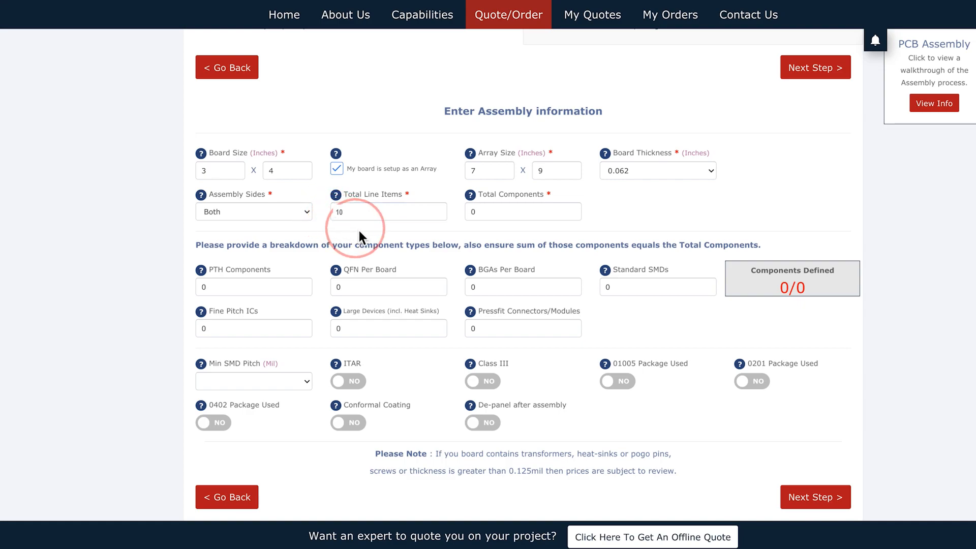
Set the total number of components to 35.
click(488, 218)
click(465, 214)
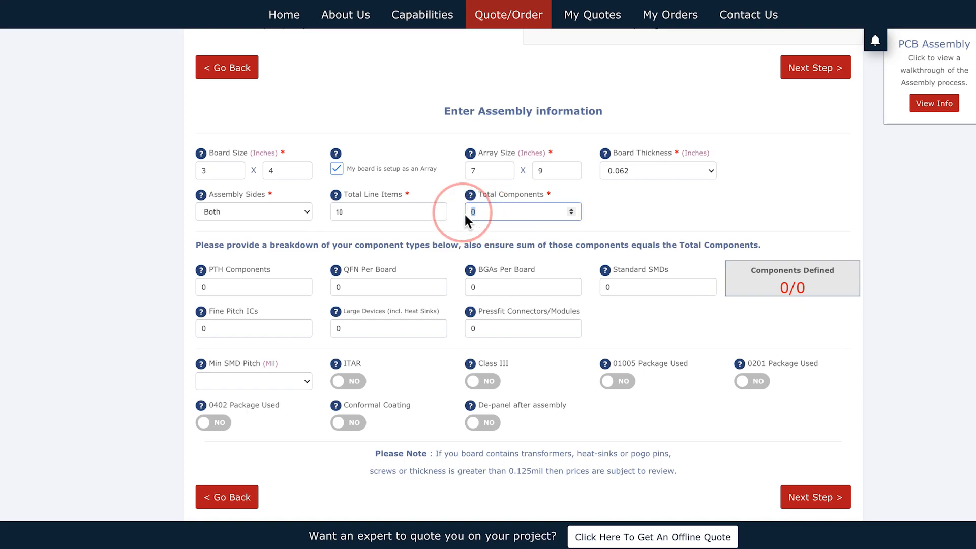
text(35)
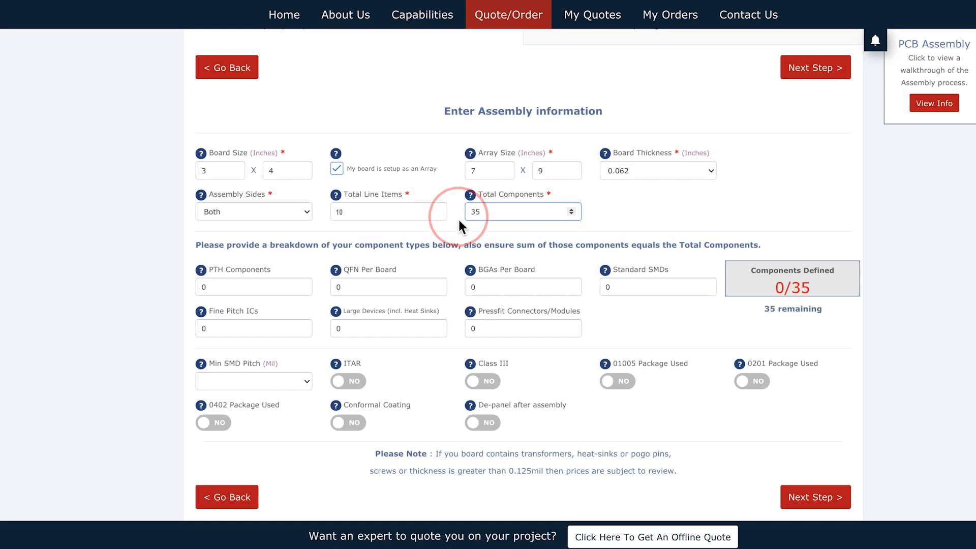
click(337, 241)
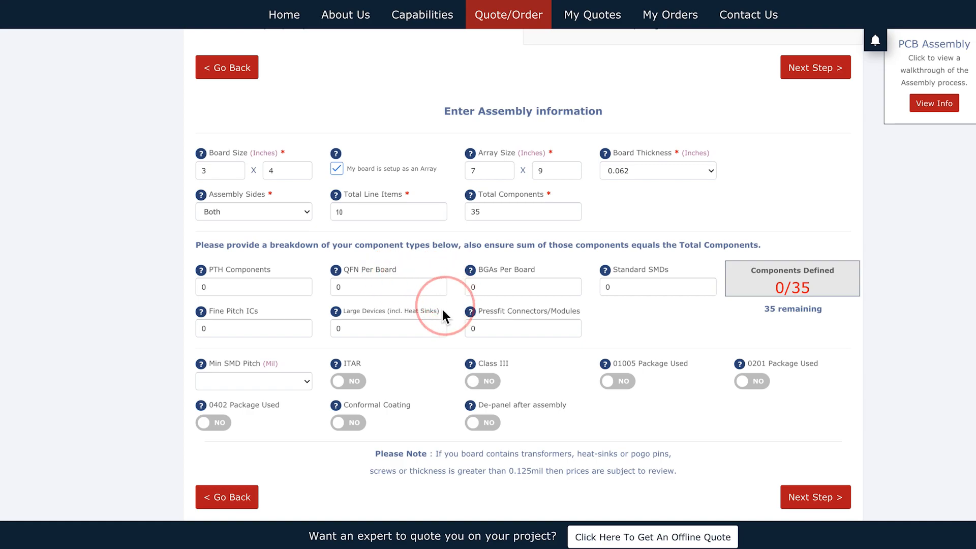
Break down the components as 5 PTH components, 2 QFNs per board and 2 BGAs per board.
click(199, 287)
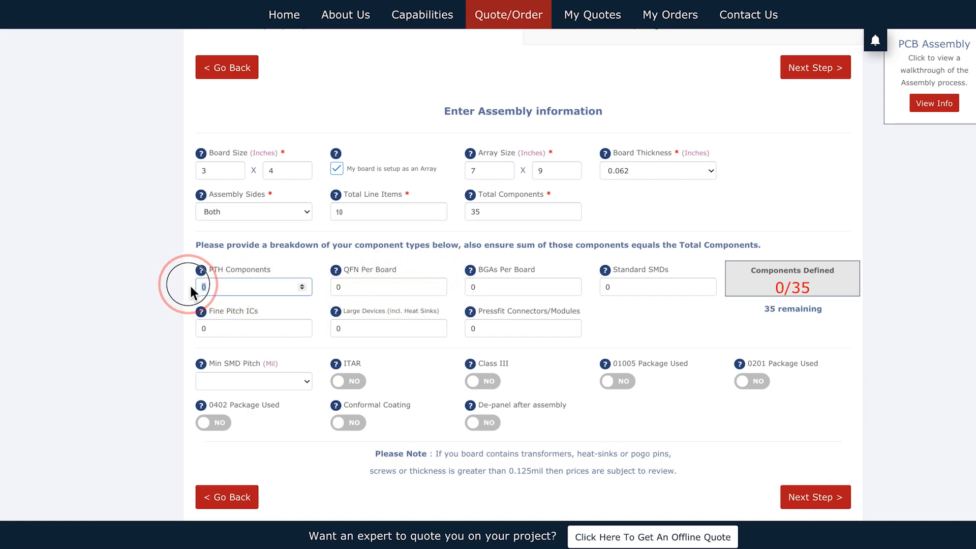
text(5)
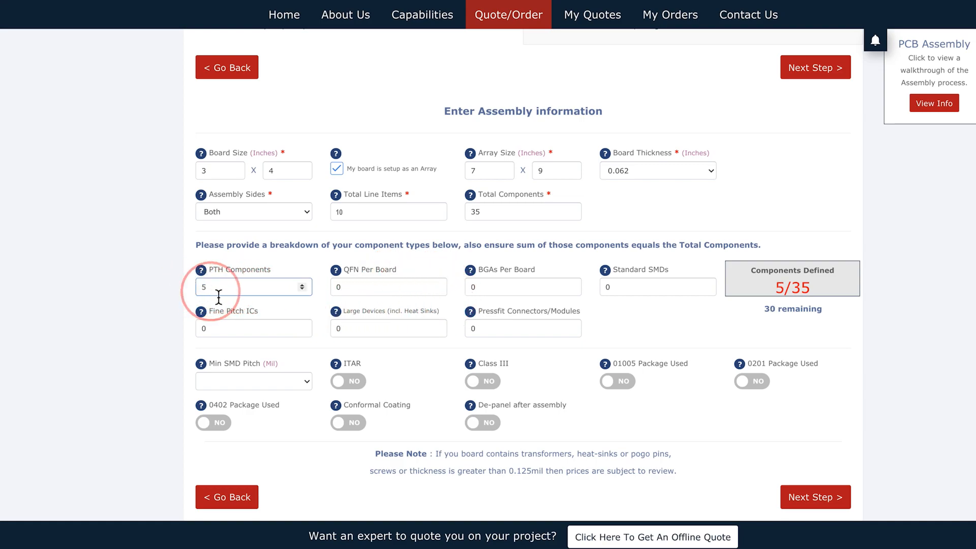
click(337, 288)
text(2)
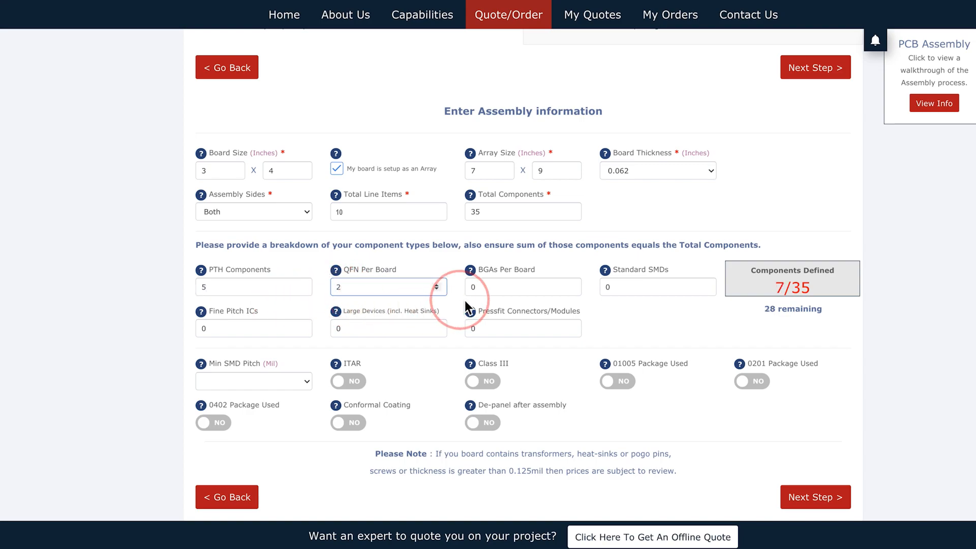
click(477, 289)
text(2)
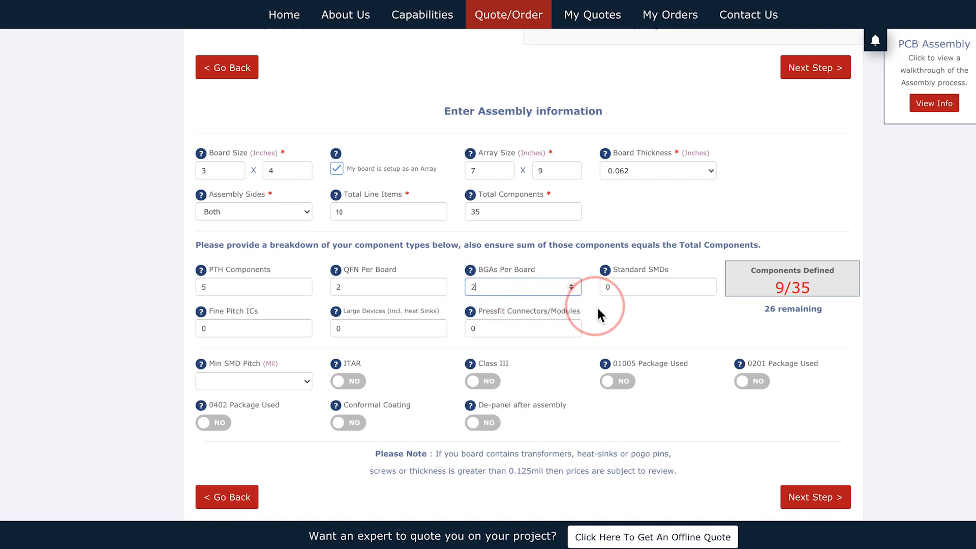
Set the number of standard SMDs to 20.
click(614, 291)
key(BackSpace)
text(20)
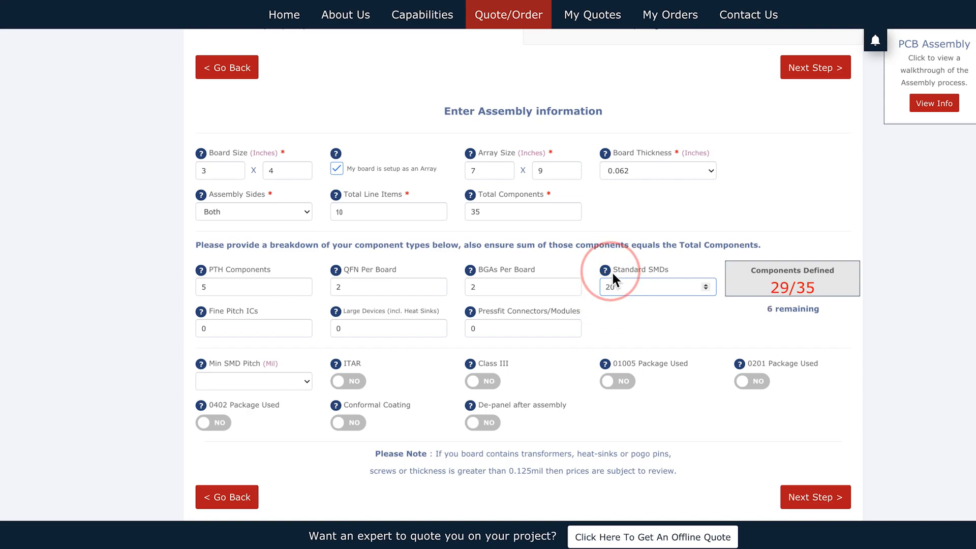
View the detailed help explaining which parts count as standard SMDs, and close it.
mouse_move(607, 271)
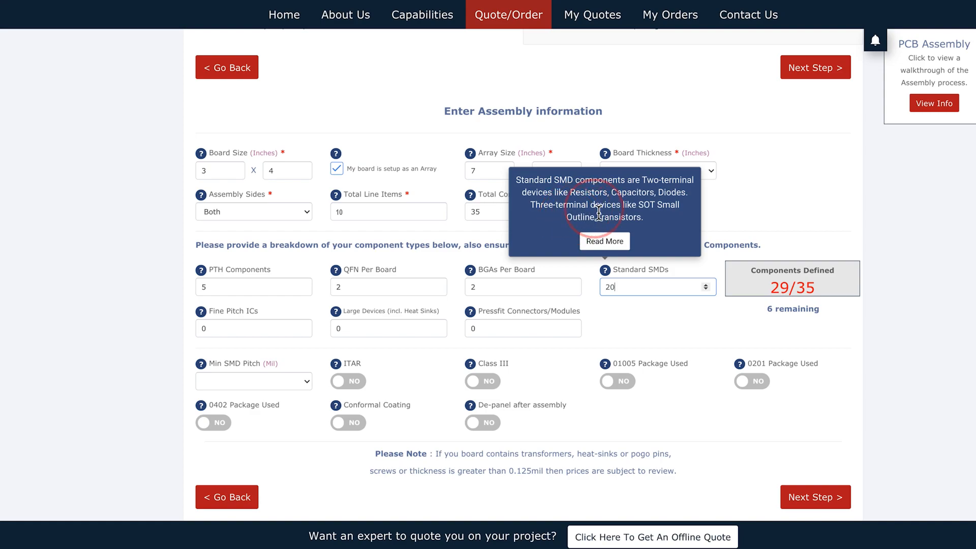
click(621, 241)
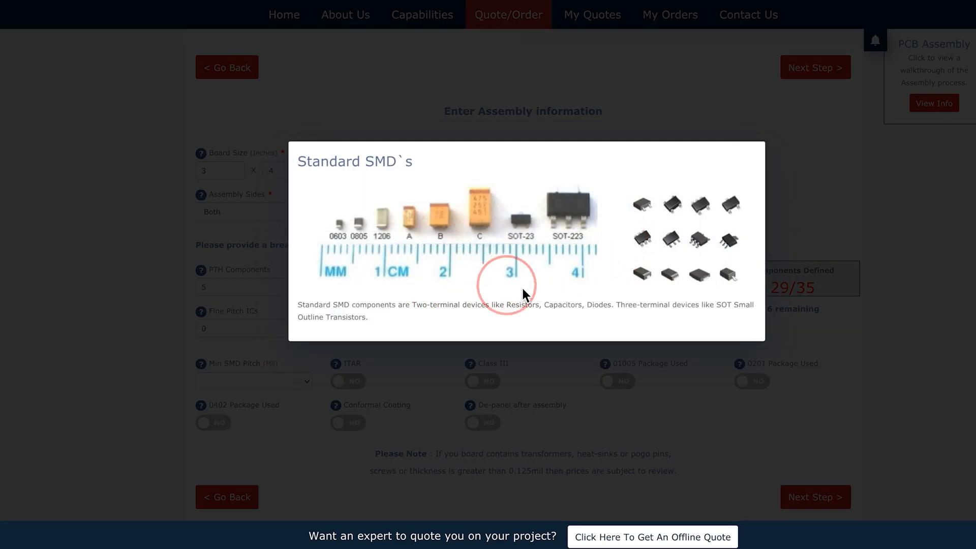
click(648, 352)
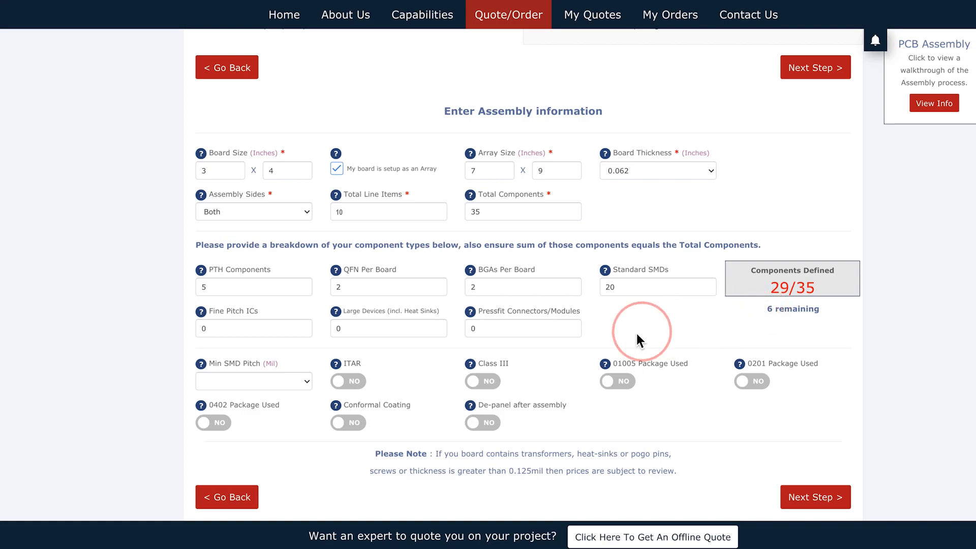
Set the number of fine pitch ICs to 6 and enable the ITAR and Class III options.
drag(218, 333, 186, 329)
text(6)
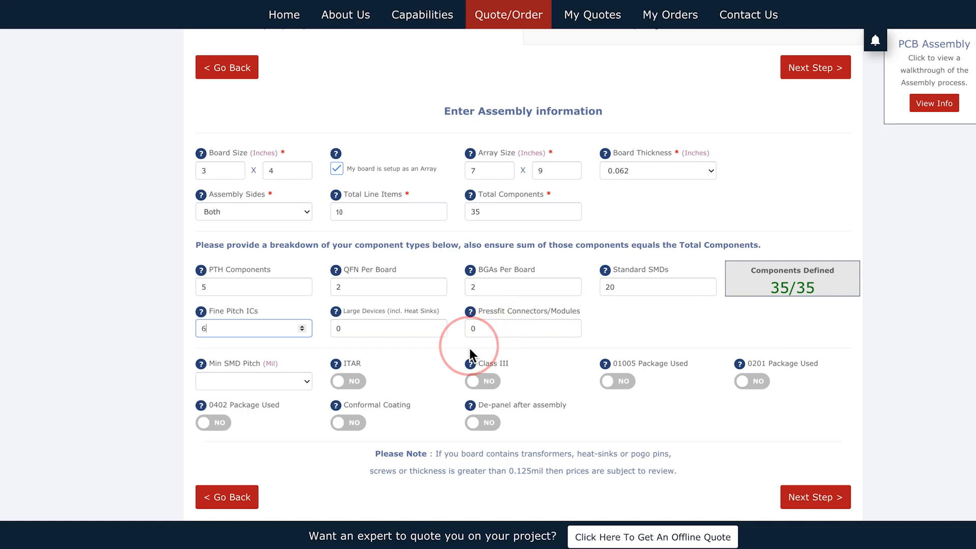
click(357, 382)
click(490, 382)
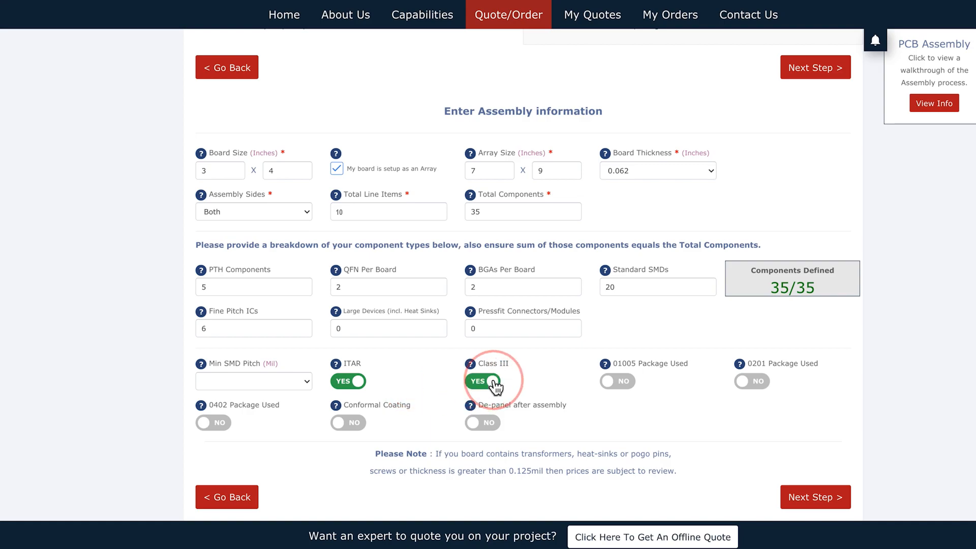
Mark the 0201 and 0402 packages as used and proceed to the next step.
click(628, 383)
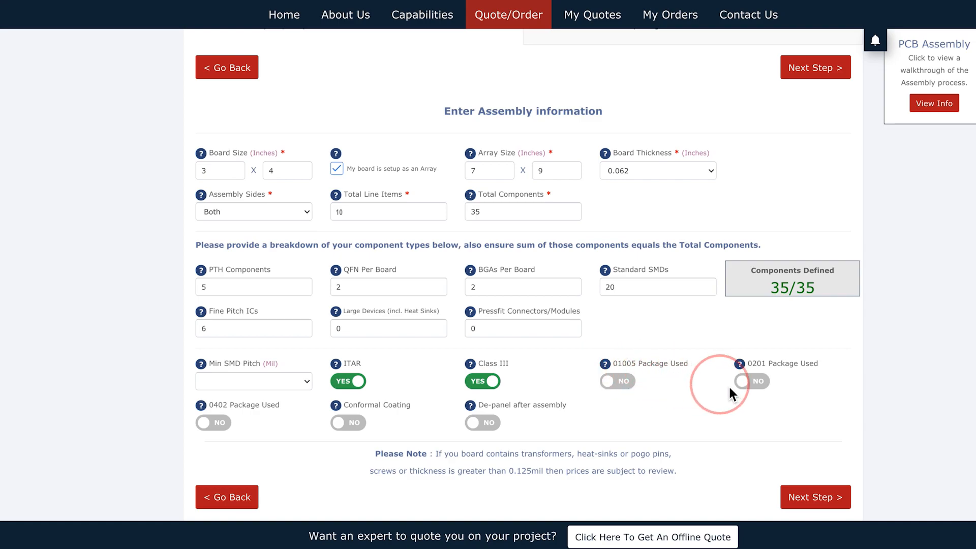
click(748, 384)
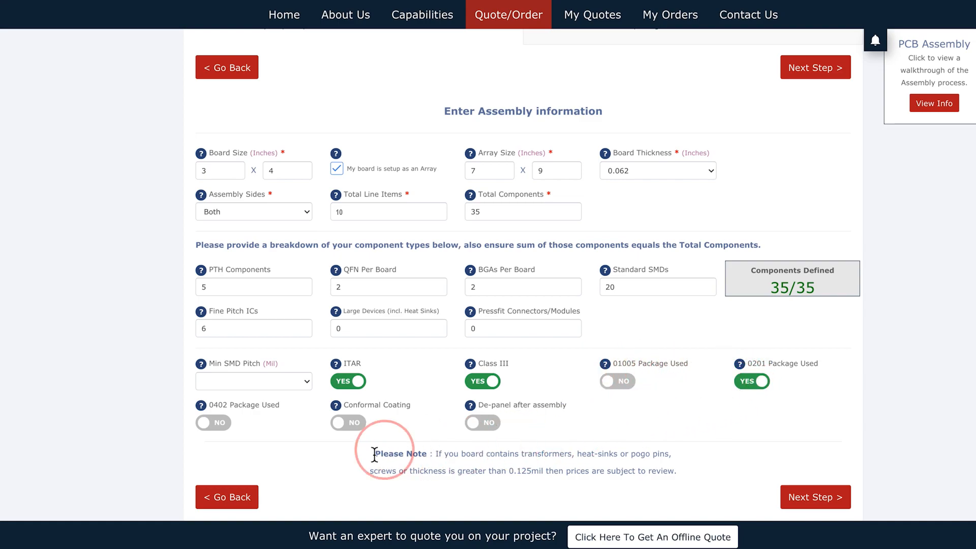
click(217, 426)
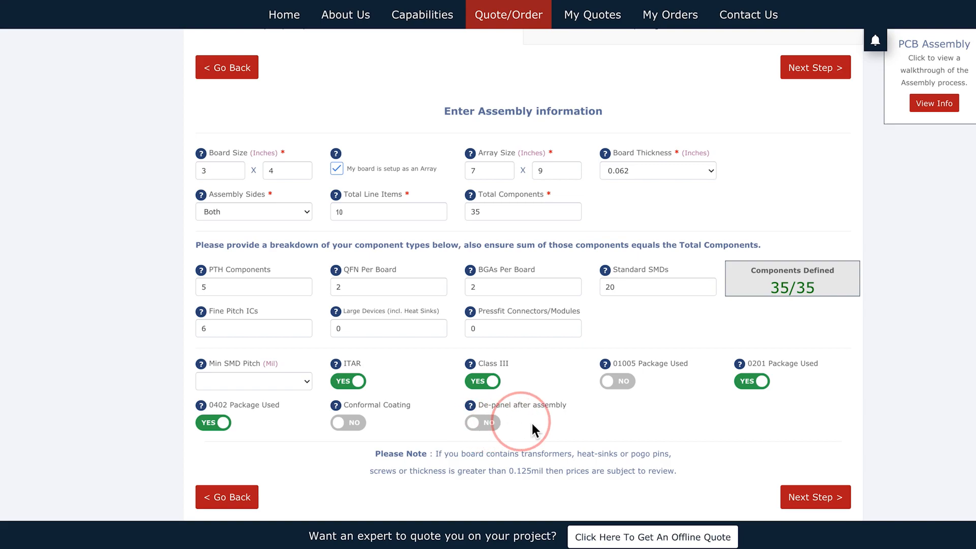
click(785, 493)
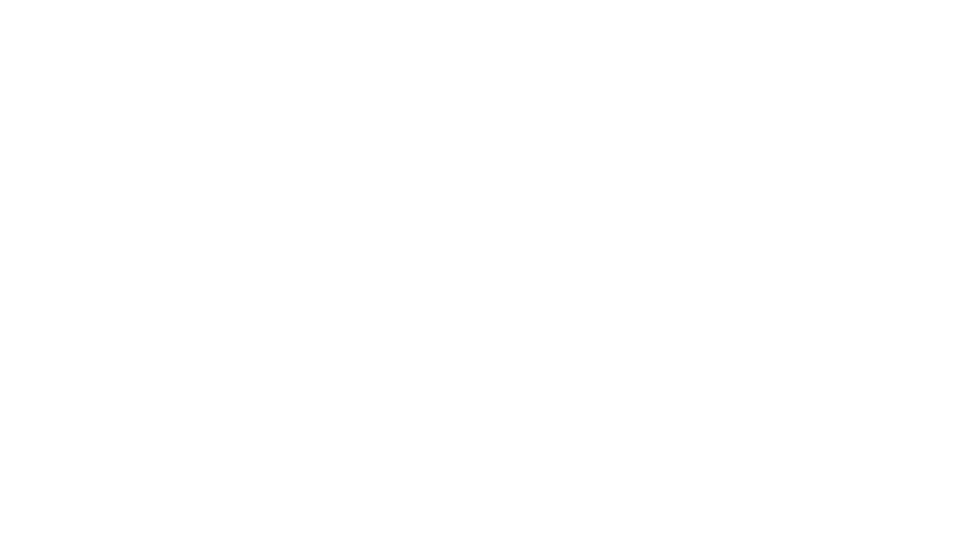